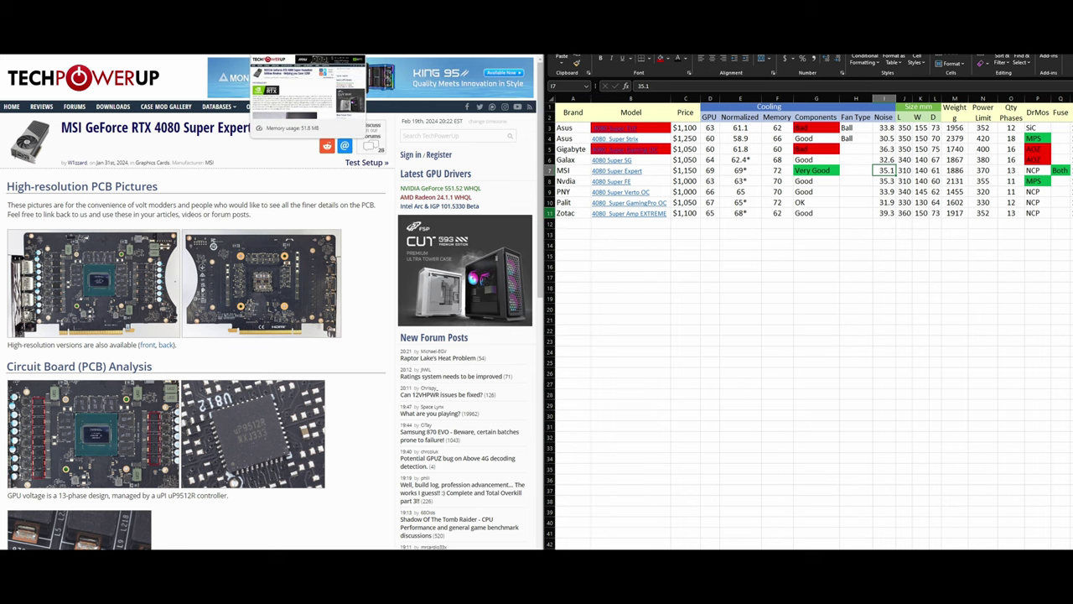
- Bring up the TechPowerUp RTX 4080 Super Founders Edition review and check the card's dimensions in the comparison spreadsheet
click(277, 50)
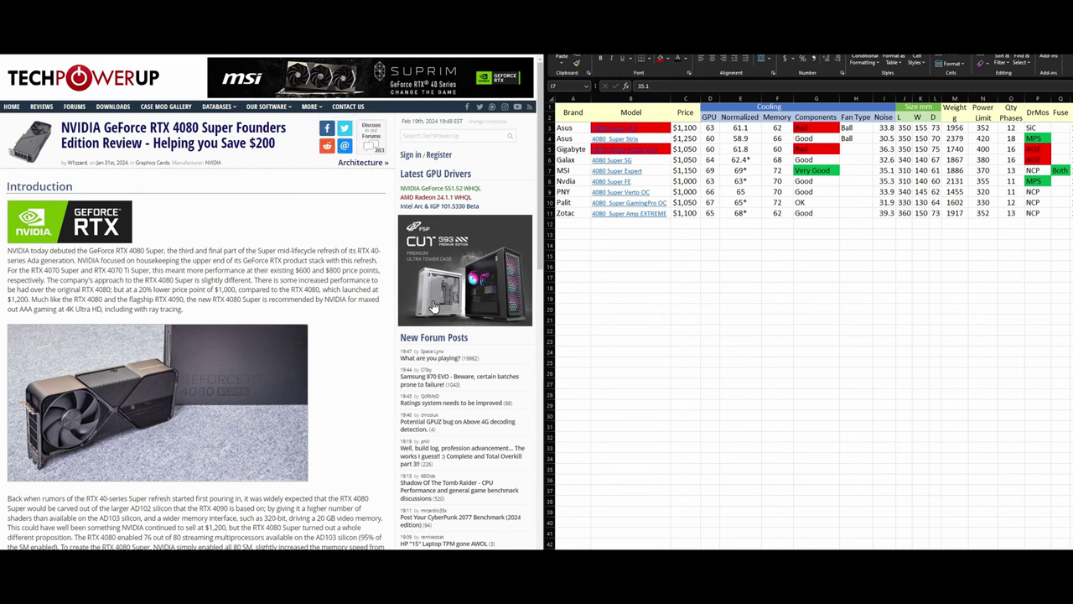
drag(903, 170, 935, 181)
click(935, 181)
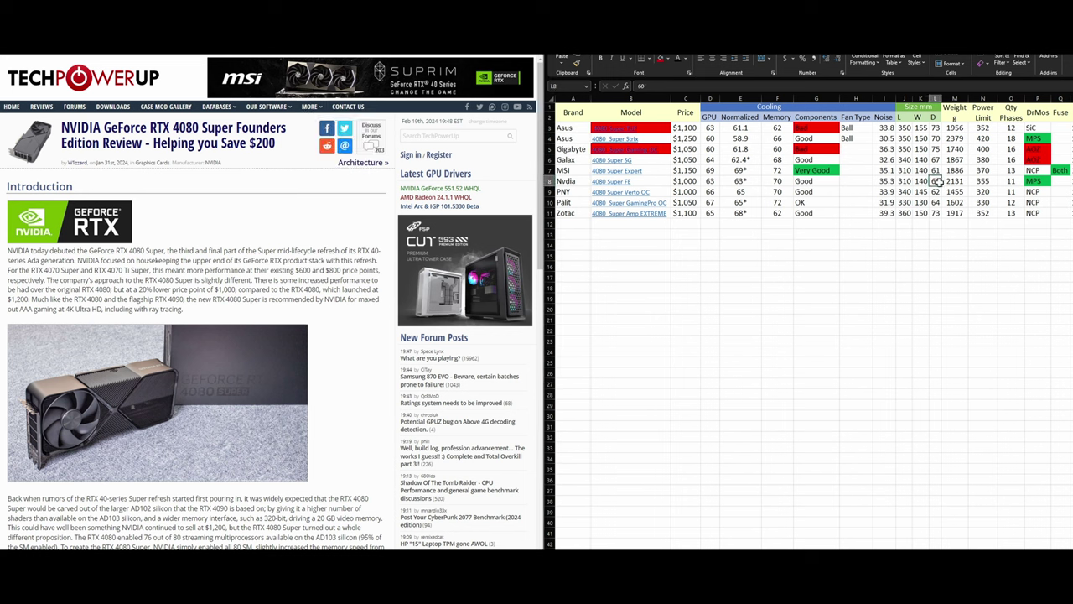
click(830, 365)
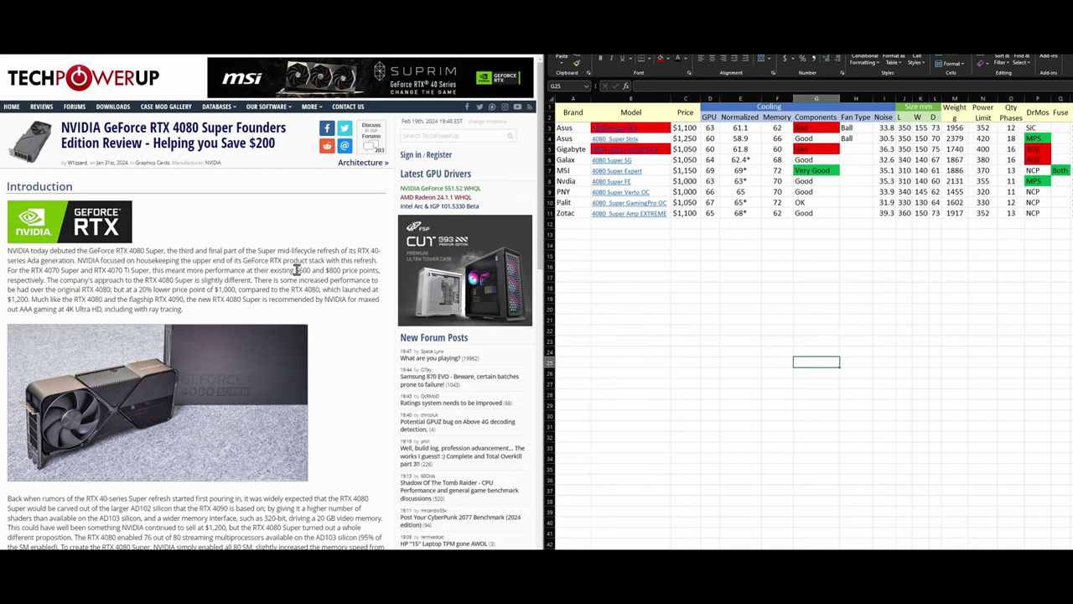
- Open the Founders Edition review's Pictures & Teardown page and go through it to the heatsink photos at the end
scroll(297, 268, down, 10)
scroll(283, 280, down, 5)
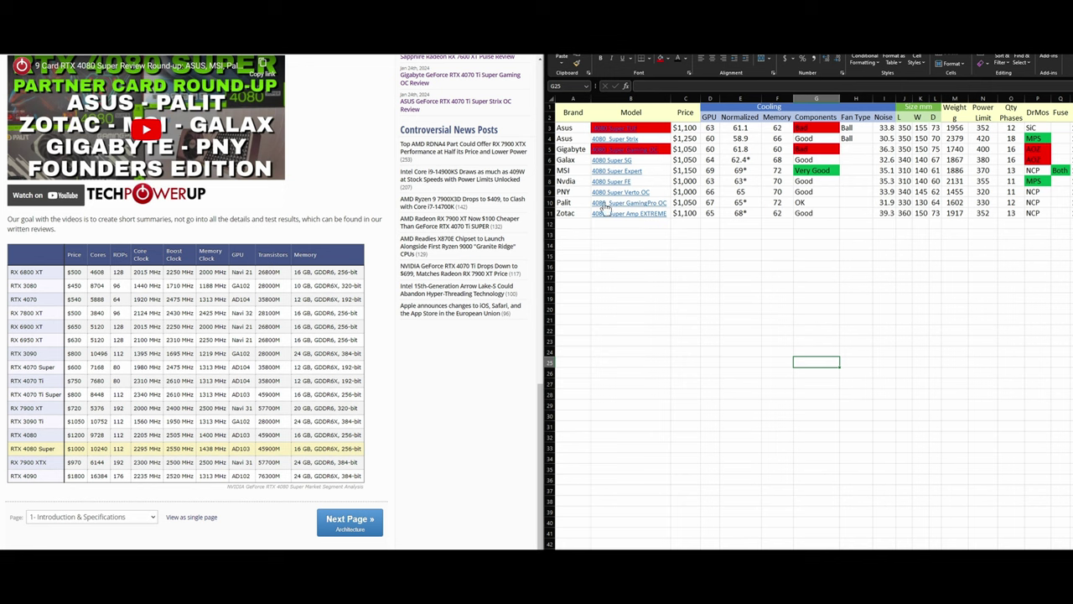
click(138, 517)
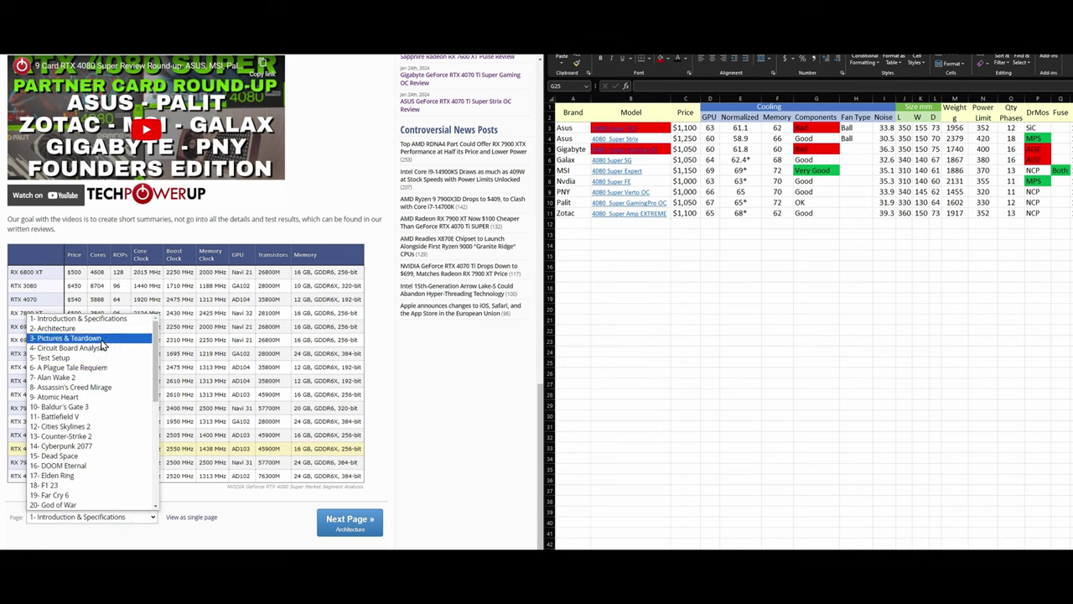
click(101, 339)
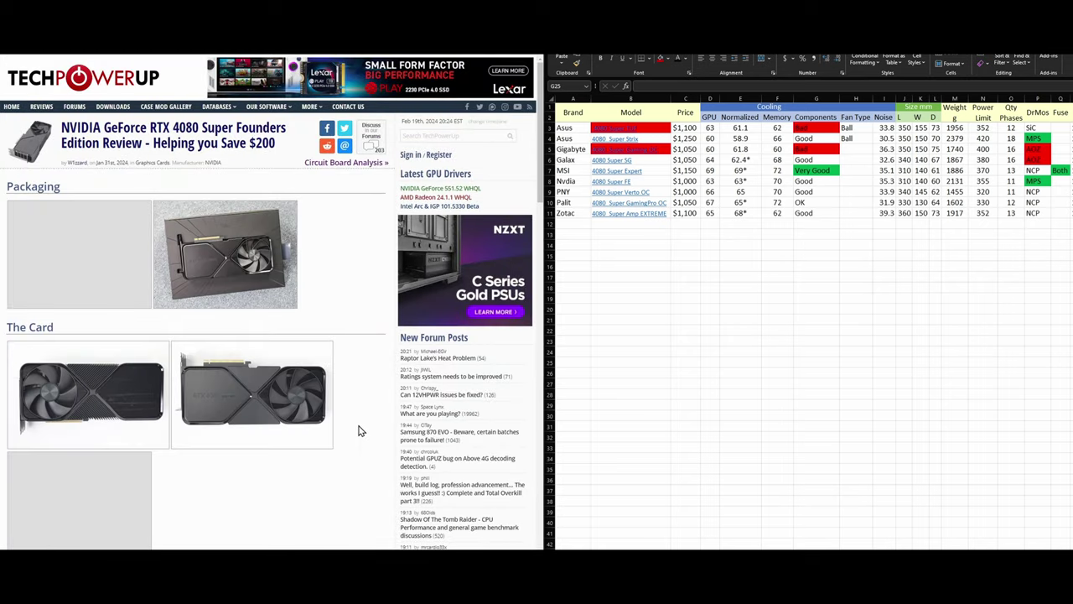
scroll(352, 426, down, 15)
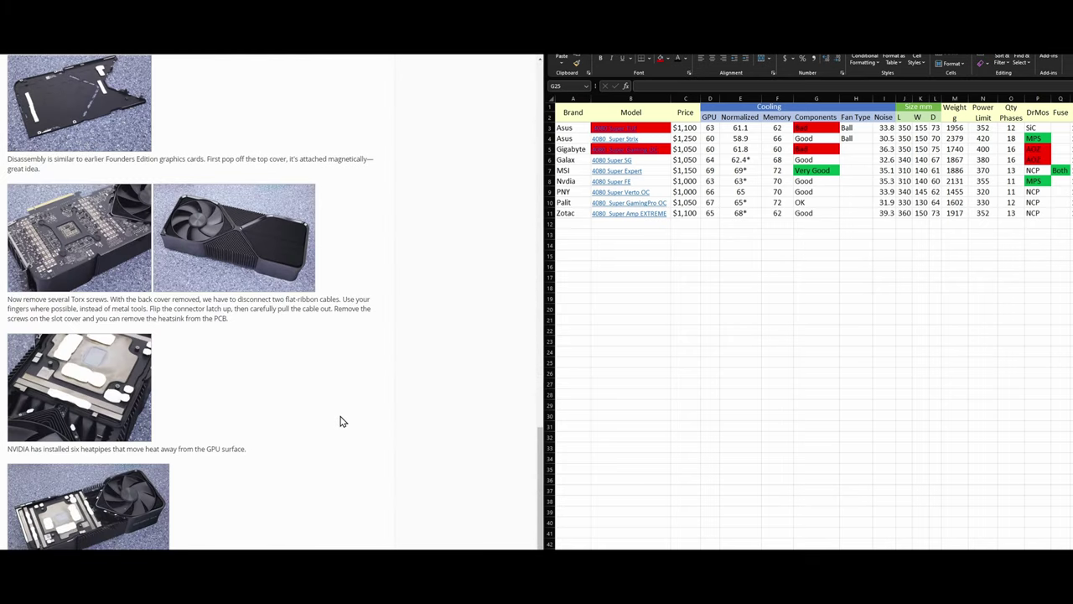
scroll(340, 421, down, 2)
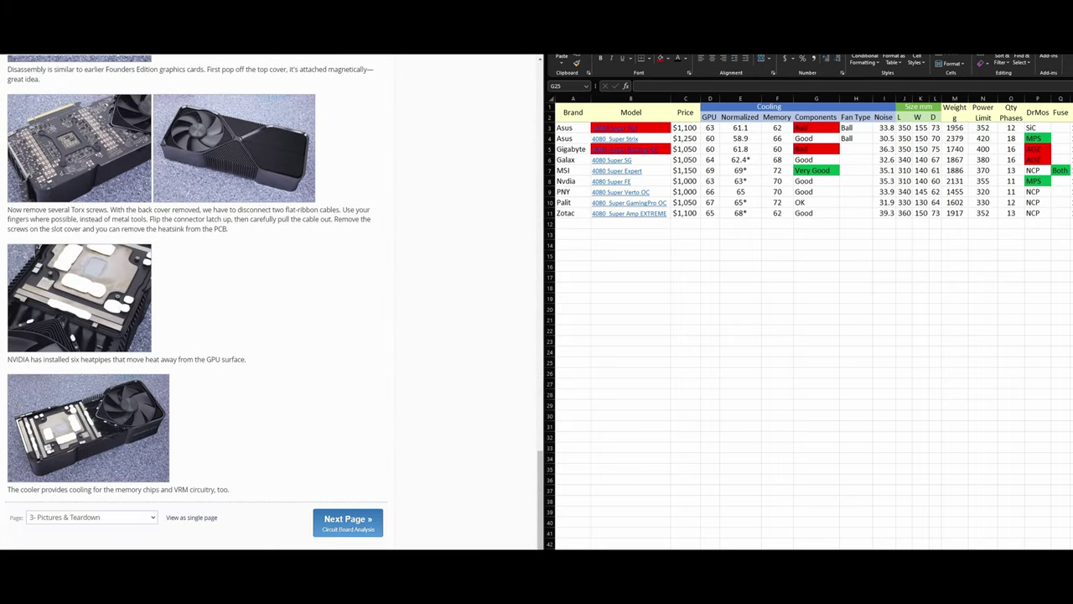
- Enlarge the Founders Edition's front PCB photo and view the enlarged heatsink contact and cooler photos beside it
key(alt+Tab)
click(645, 308)
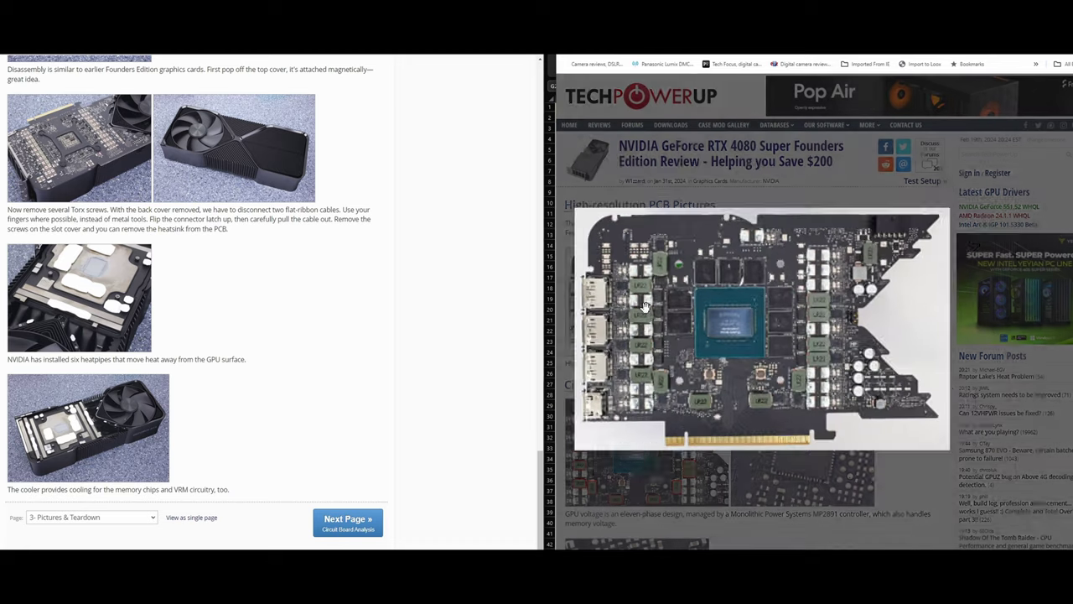
click(84, 290)
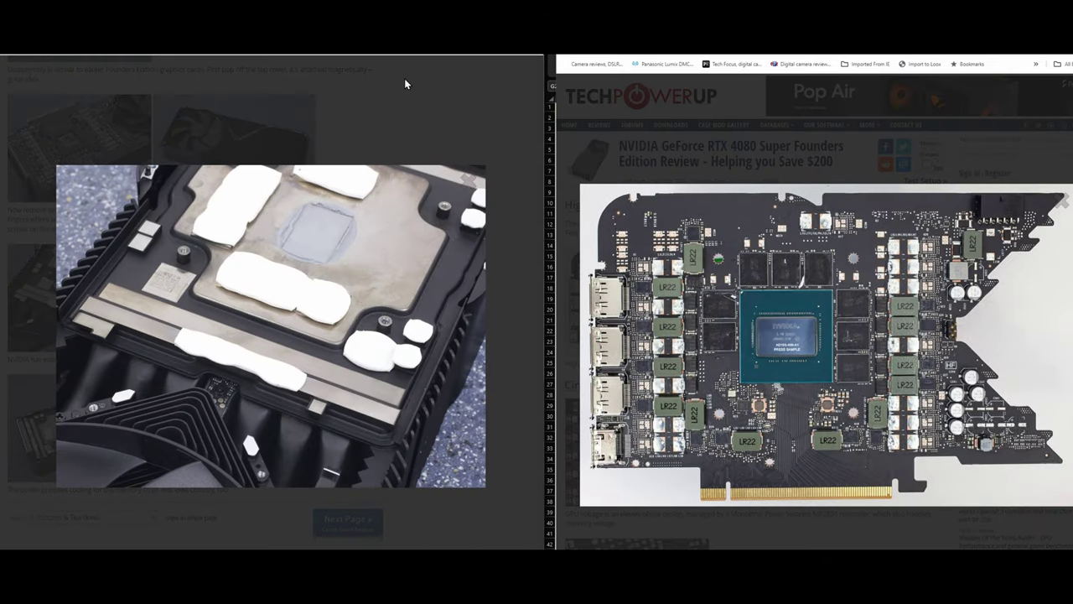
click(405, 84)
click(92, 436)
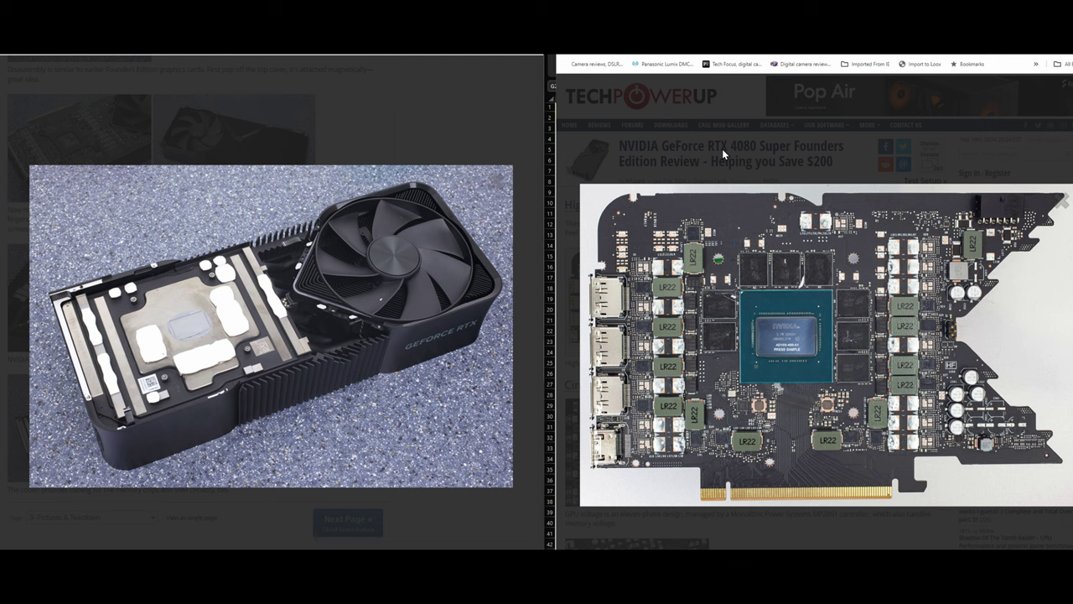
click(419, 133)
- Inspect the enlarged photo of the backplate's inner side with its thermal pads in the Teardown section
scroll(285, 392, up, 4)
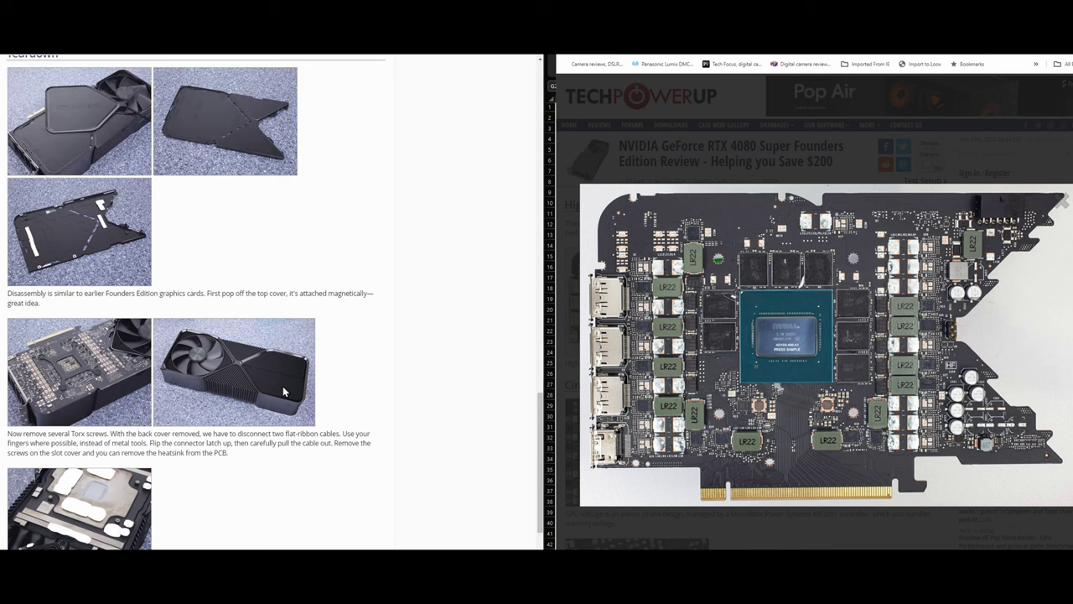
click(62, 242)
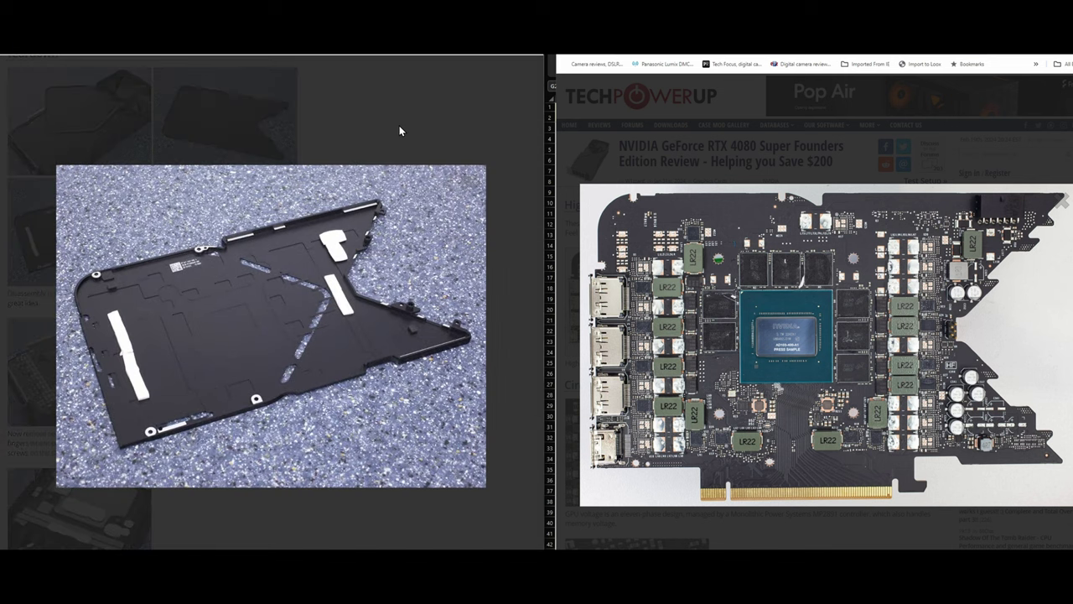
click(388, 162)
scroll(394, 415, down, 3)
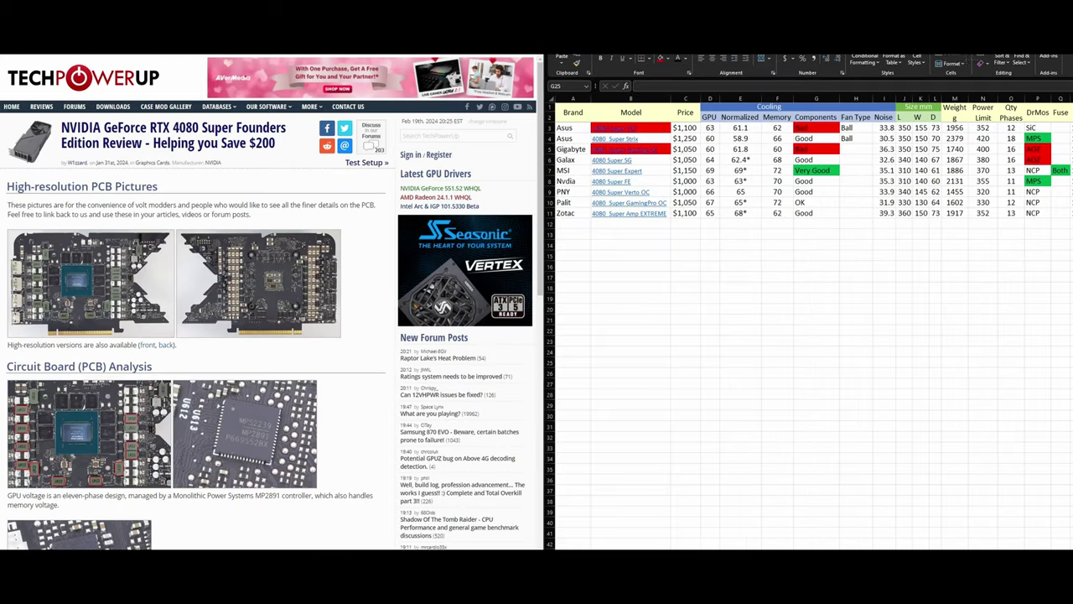
- Check the Nvidia FE's component cooling rating in the sheet and read the review's circuit board analysis of voltage phases and DrMOS
click(806, 181)
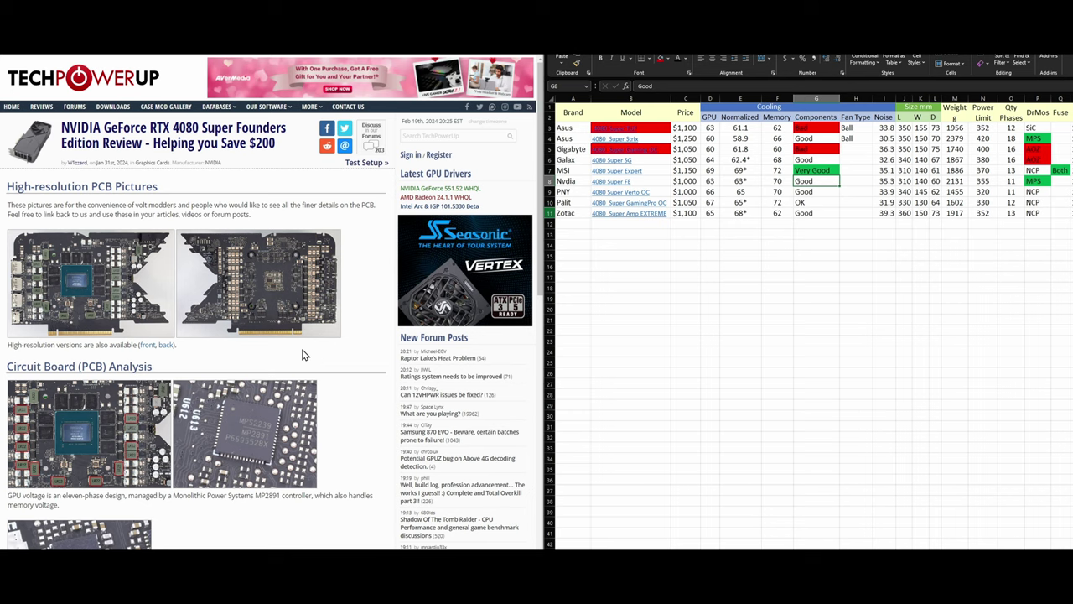
scroll(303, 354, down, 3)
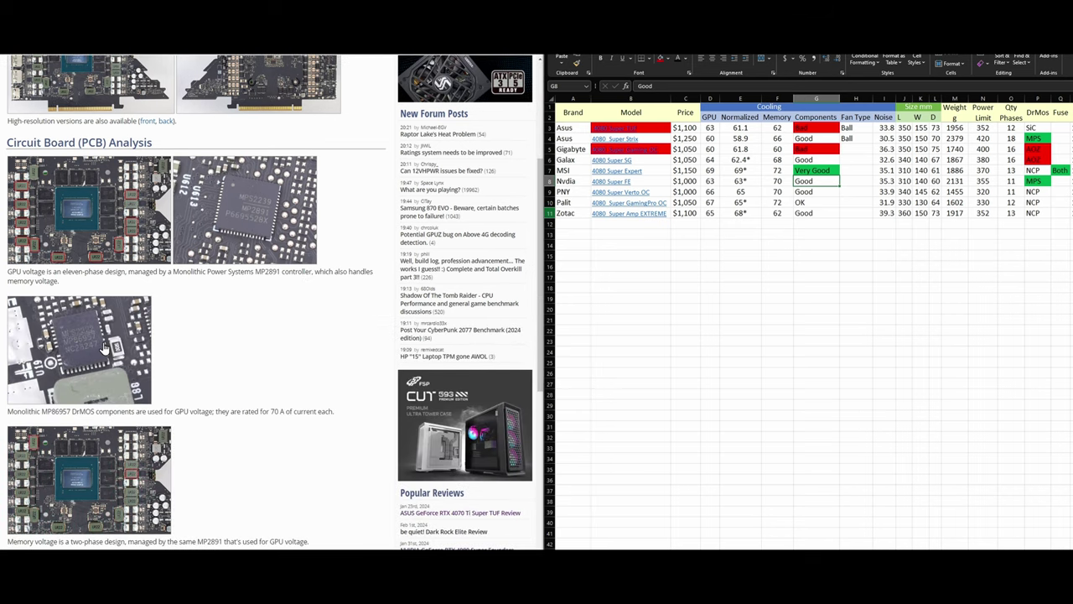
scroll(236, 263, down, 1)
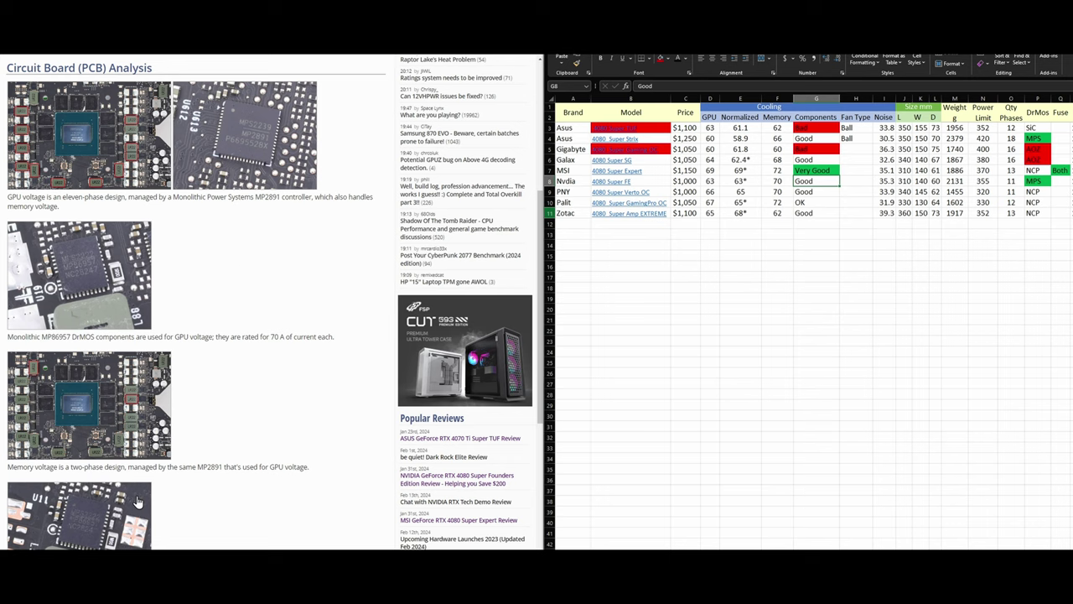
scroll(117, 453, down, 2)
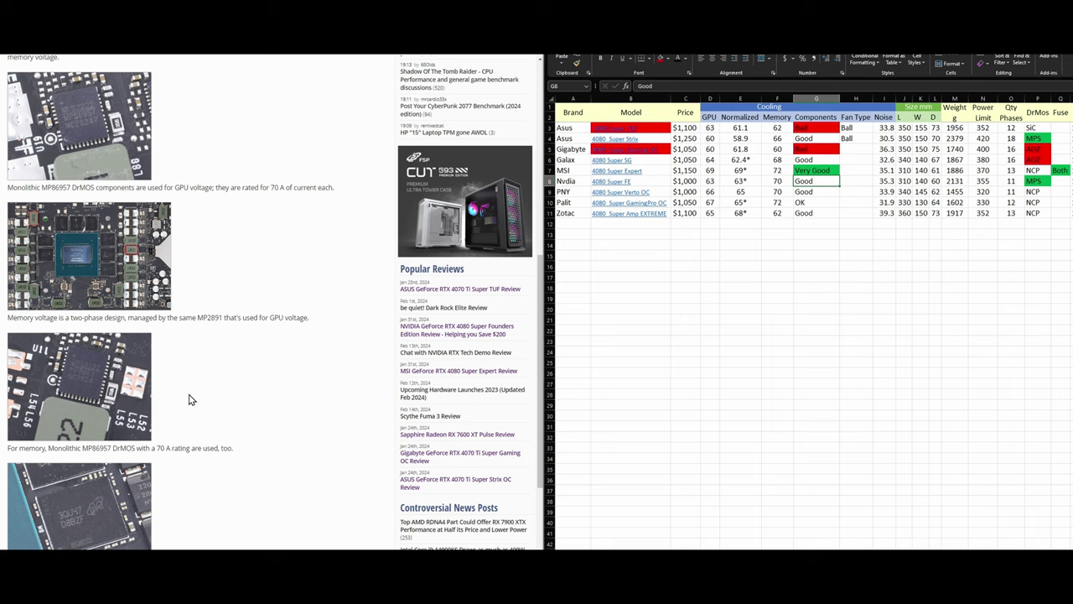
- Review the Nvidia FE's DrMos, phase count, power limit, GPU temperature, noise and normalized temperature in the comparison sheet
click(1034, 180)
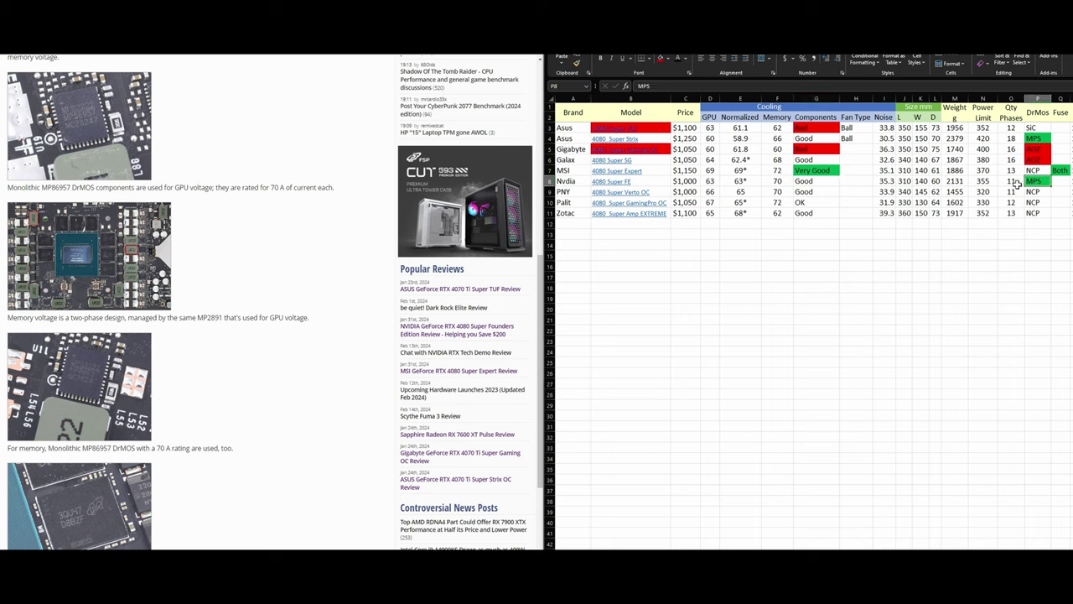
click(1015, 183)
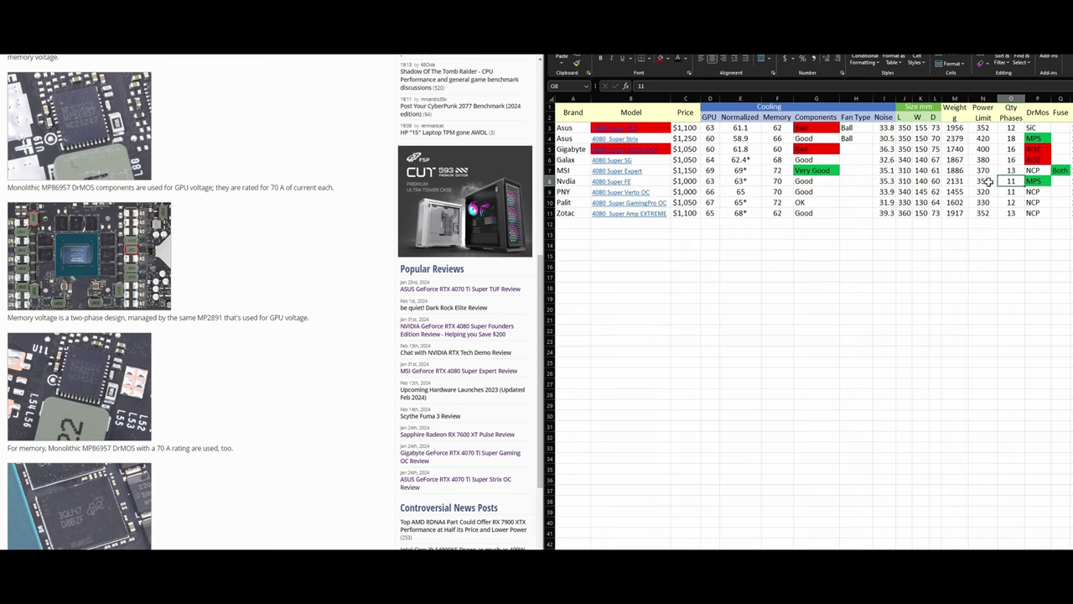
click(989, 182)
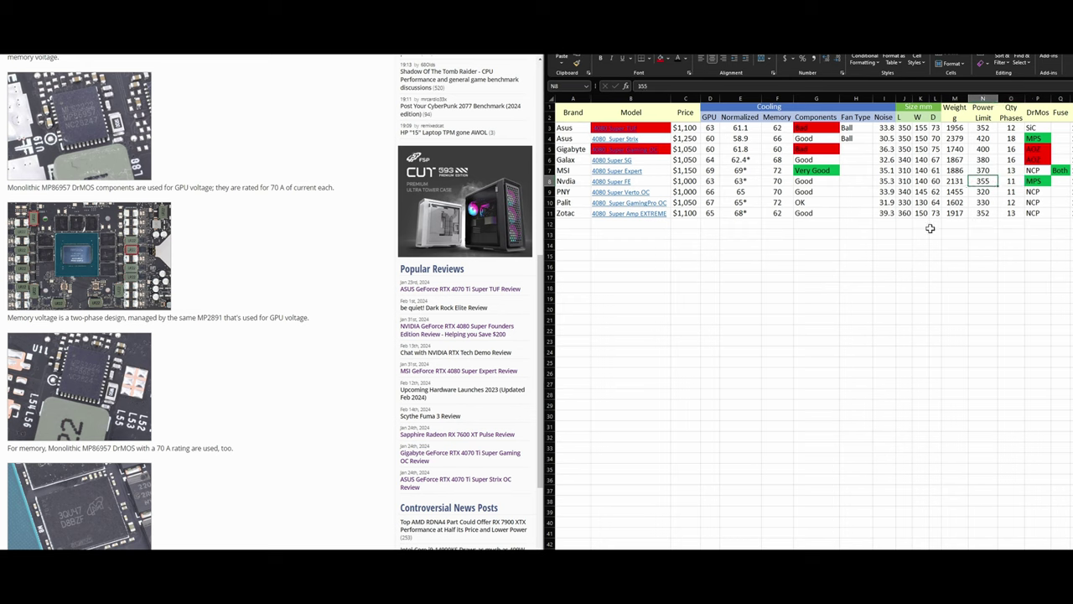
click(708, 181)
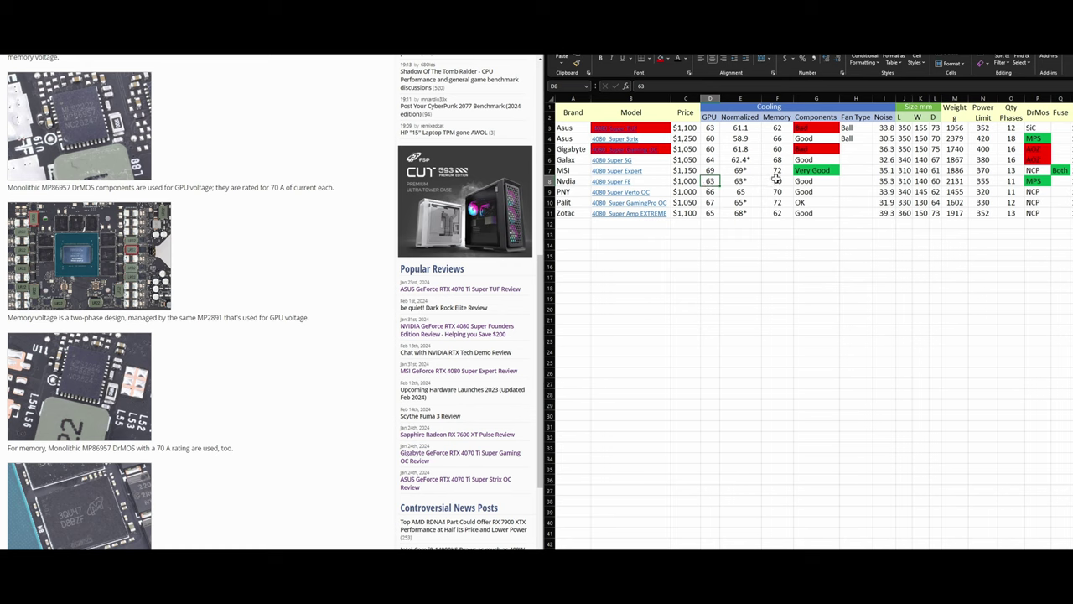
drag(890, 182, 886, 173)
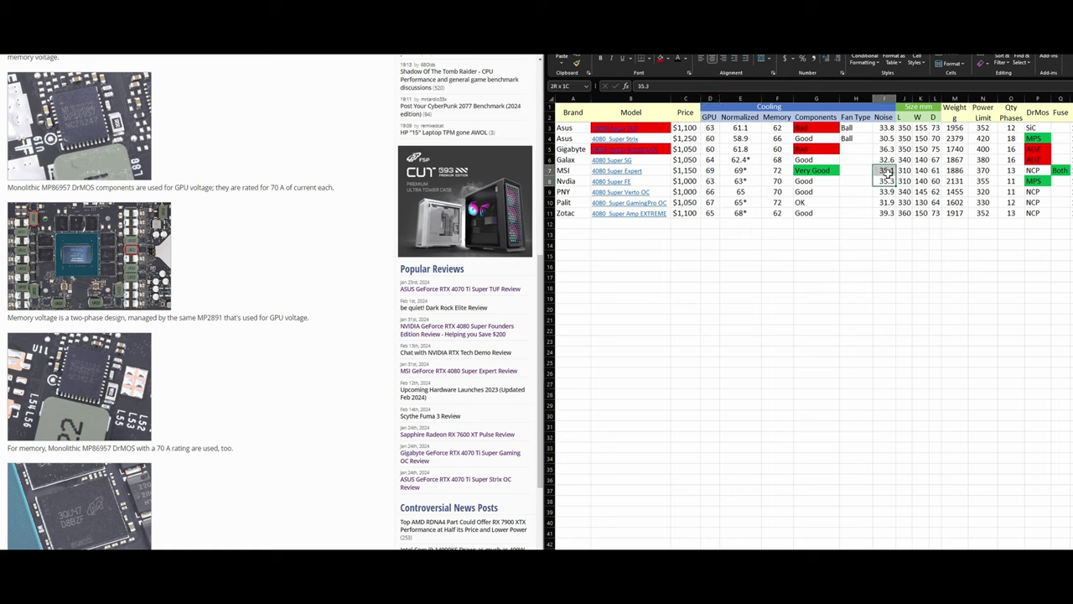
click(746, 182)
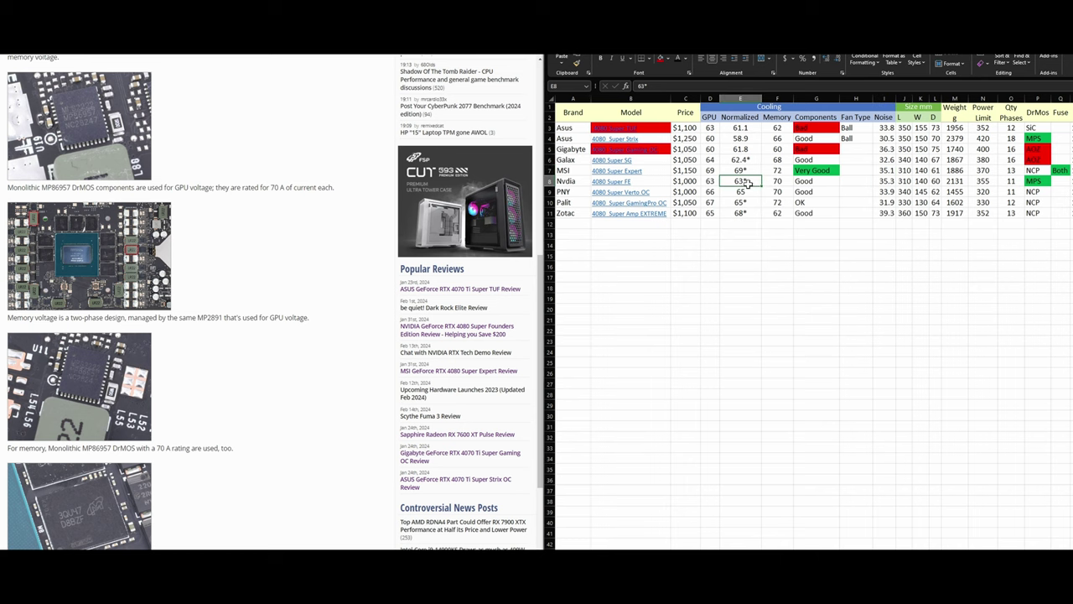
- Open the review's Cooler Performance Comparison page and view the GPU and memory temperature charts at 35 dBA and 320 W
scroll(235, 434, down, 3)
click(126, 518)
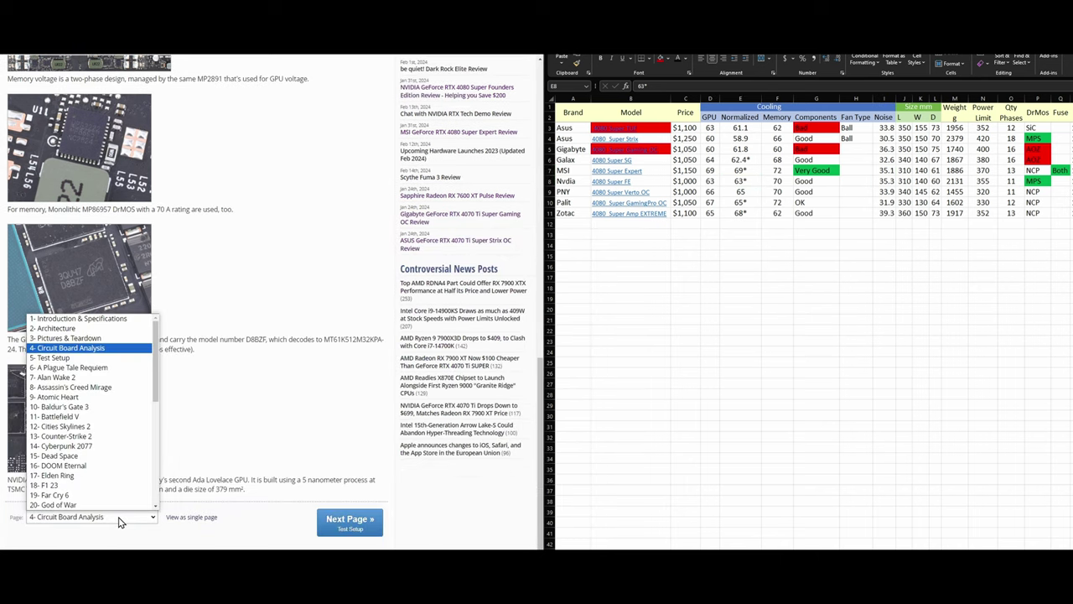
scroll(109, 476, down, 4)
click(73, 456)
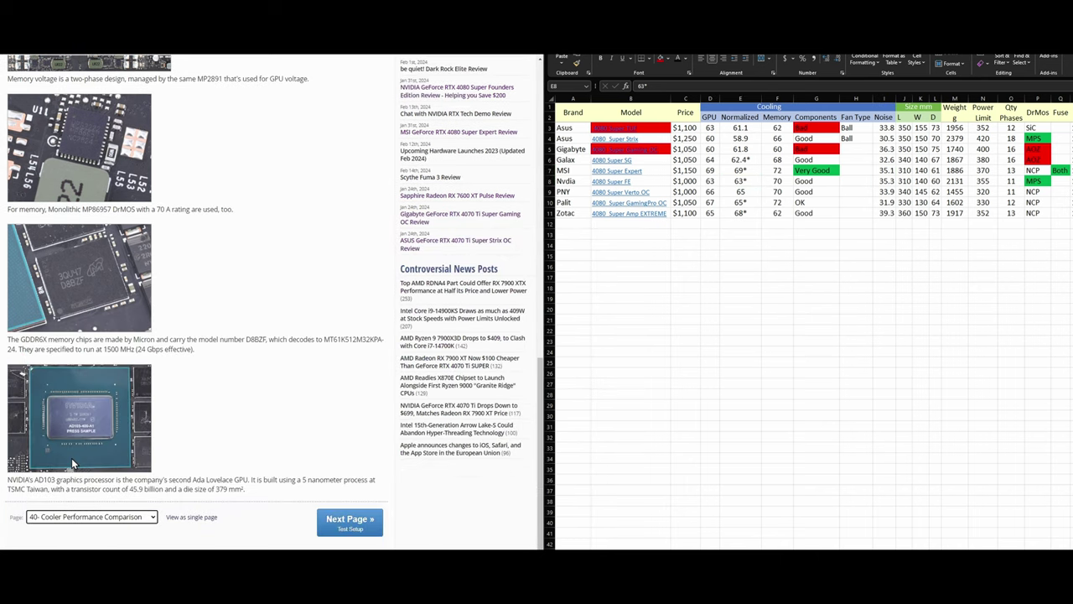
scroll(304, 366, down, 10)
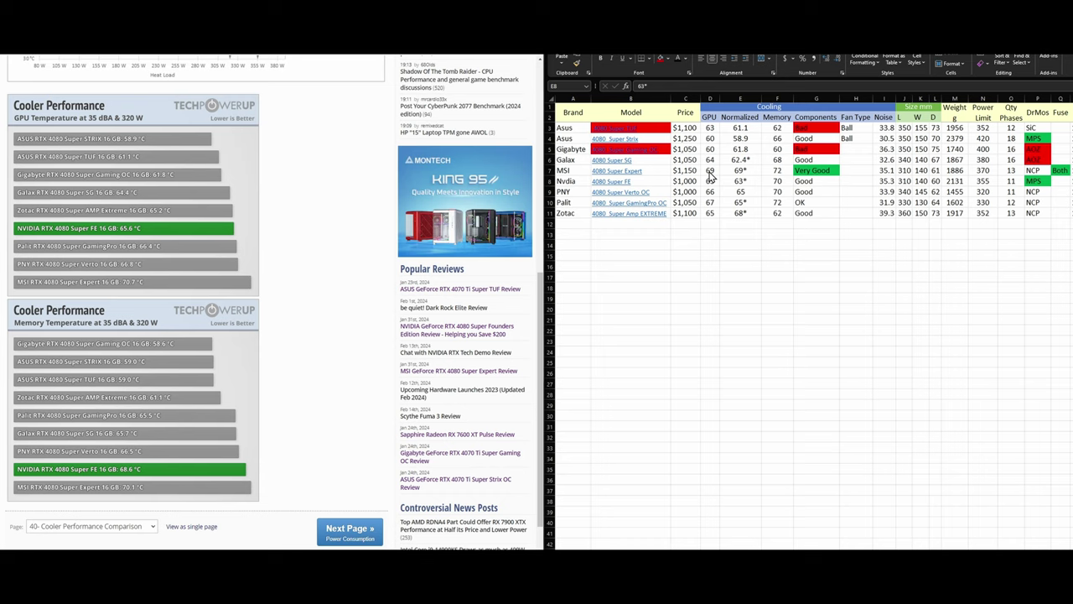
- Compare the MSI Expert and Nvidia FE rows on temperatures, fan type, DrMos, fuse and price in the spreadsheet
click(709, 172)
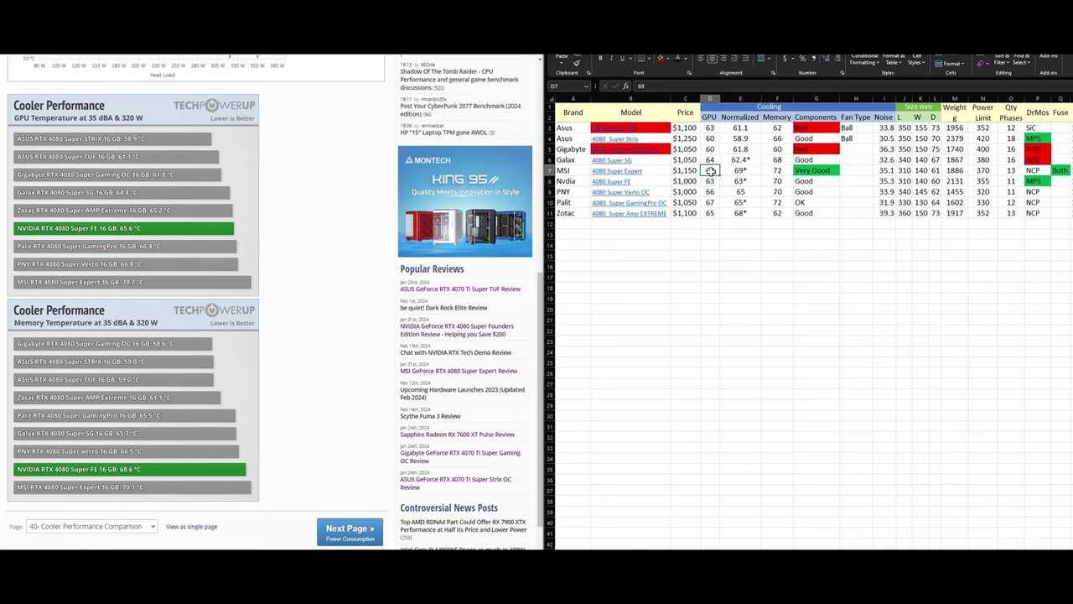
click(777, 171)
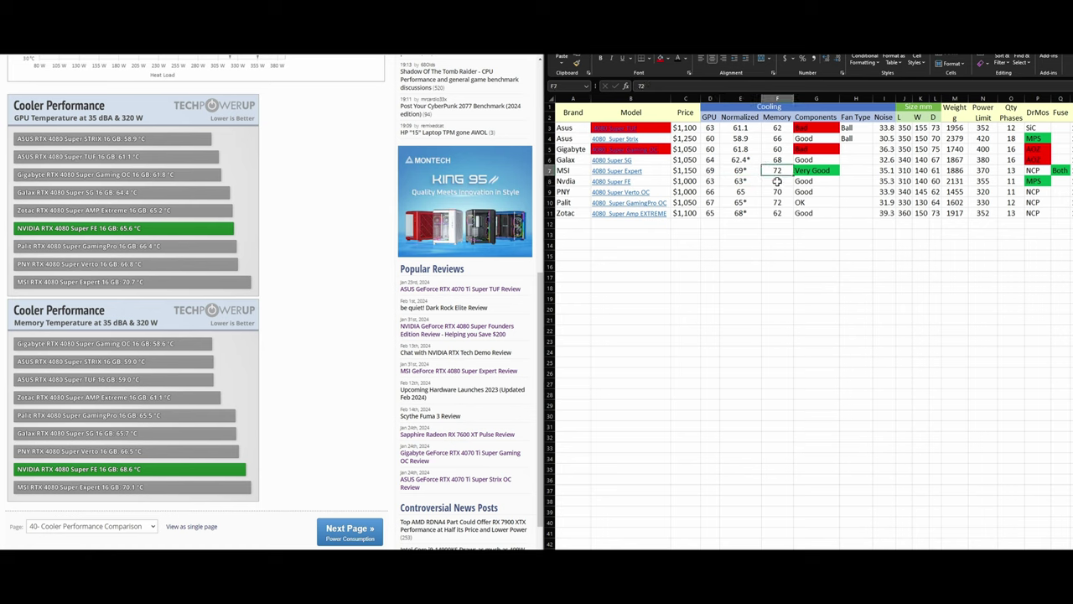
click(869, 181)
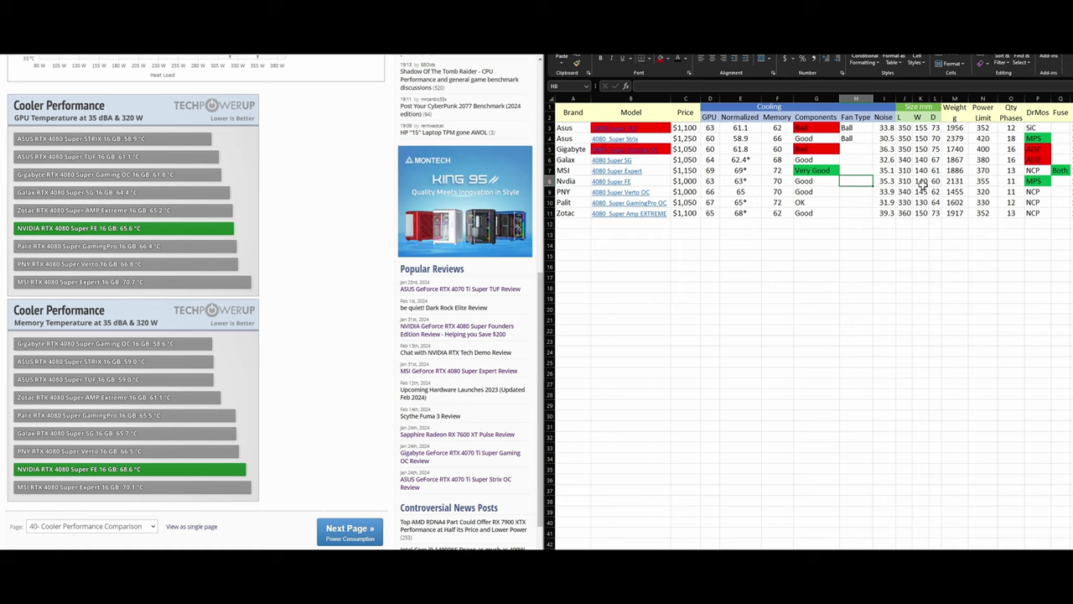
click(1036, 183)
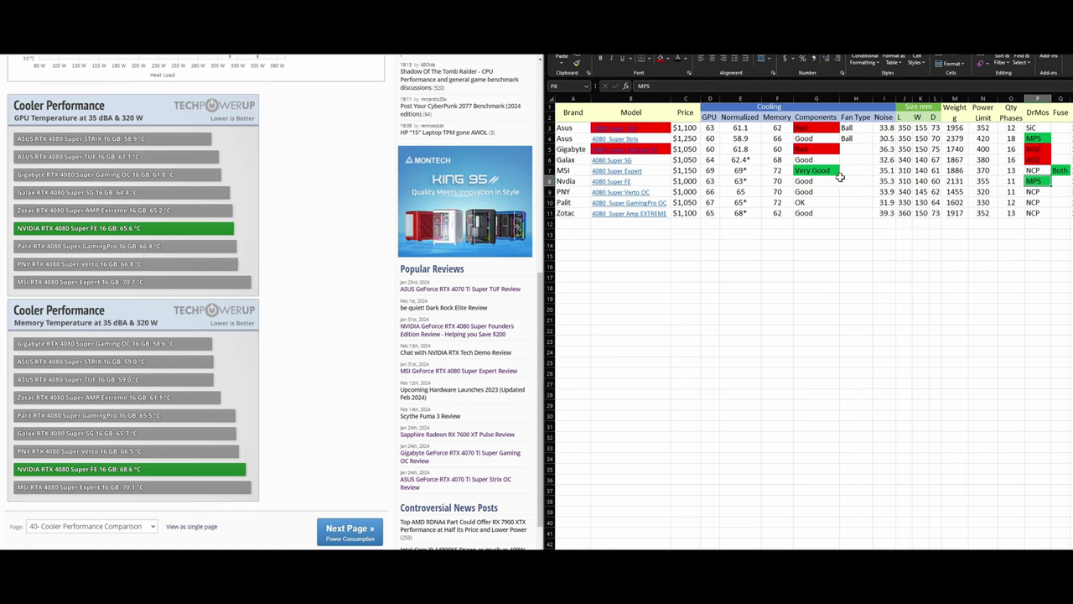
click(1061, 171)
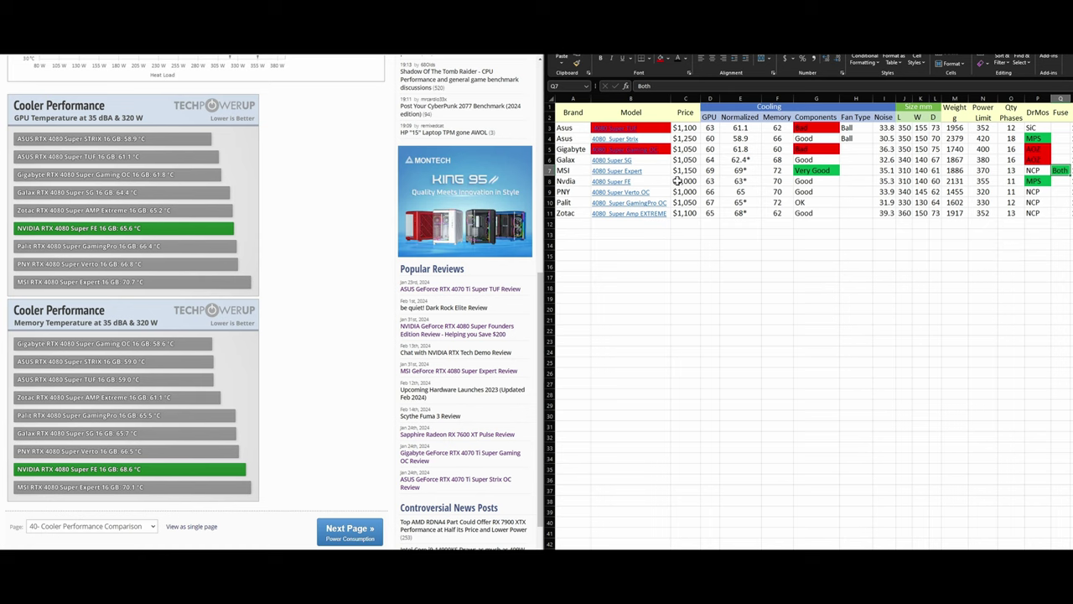
click(692, 168)
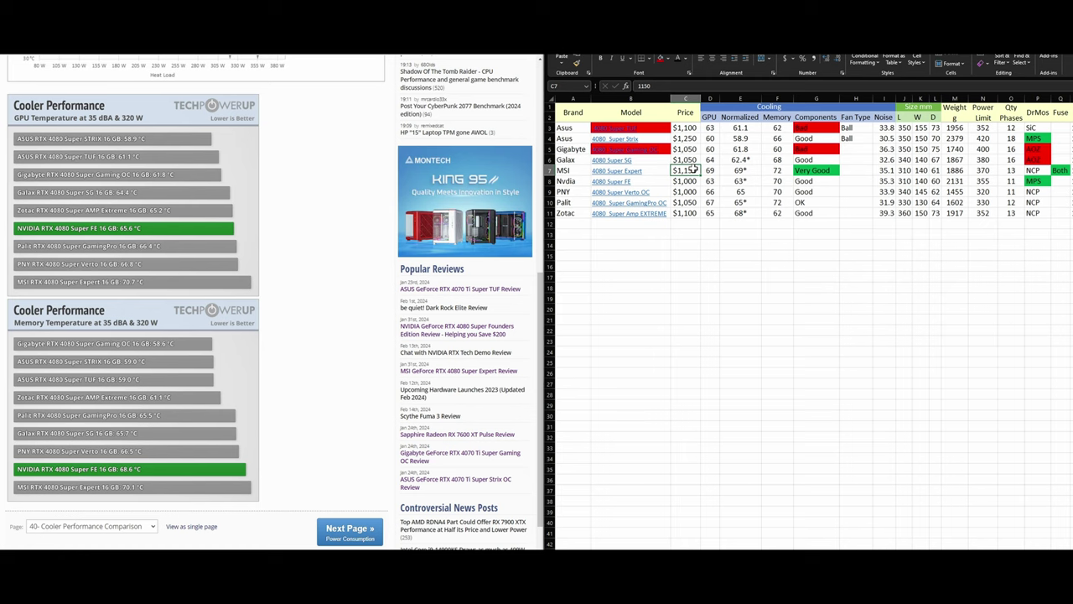
click(1038, 169)
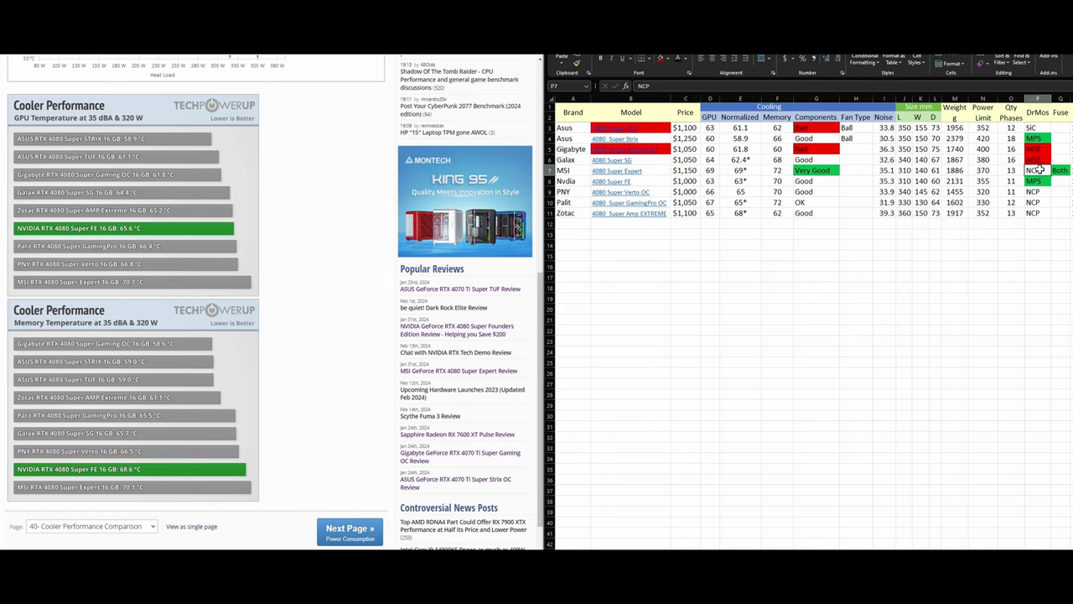
click(1038, 180)
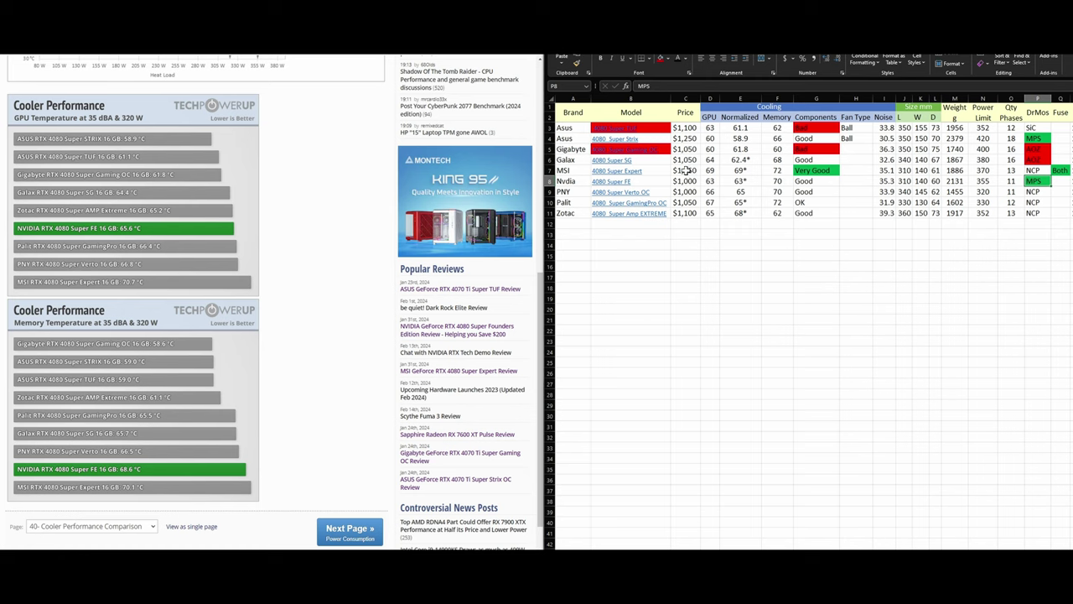
- Compare the MSI Expert's fuse entry with the Nvidia FE's price, noise and DrMos in the comparison sheet
click(1058, 170)
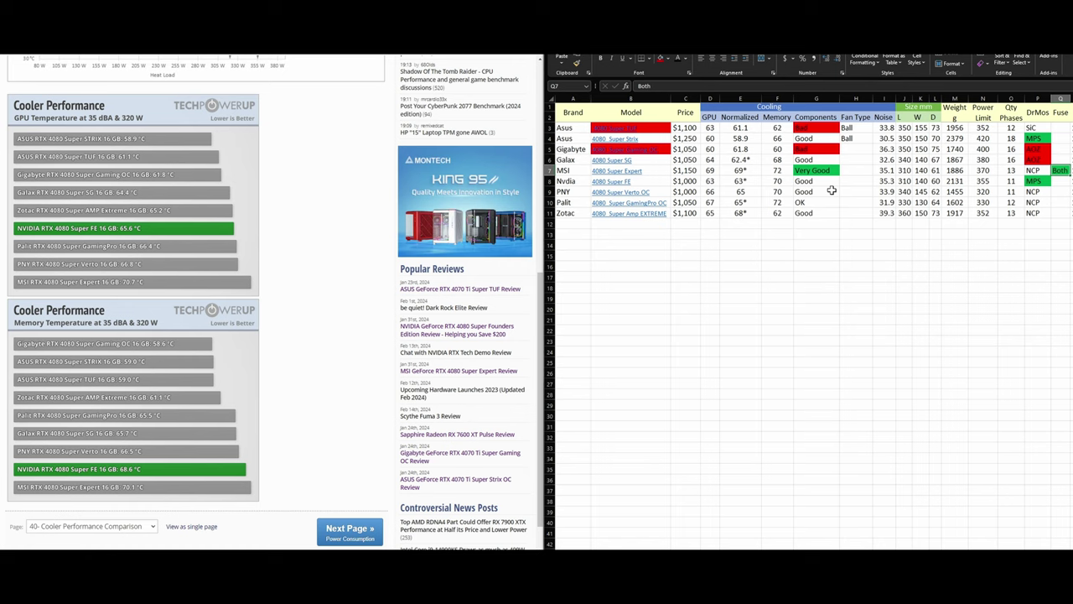
click(685, 183)
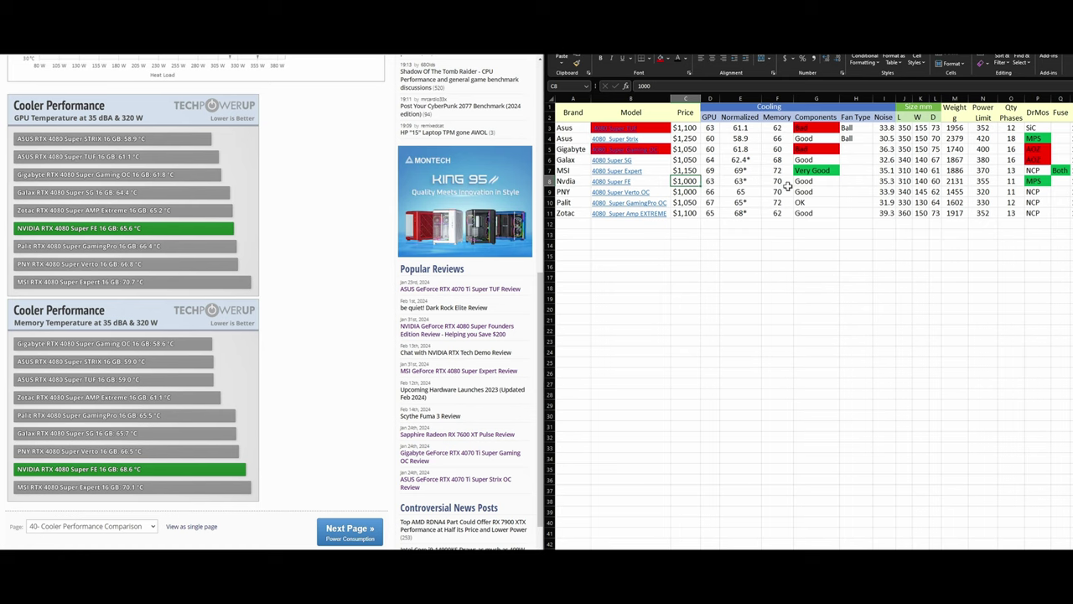
click(887, 182)
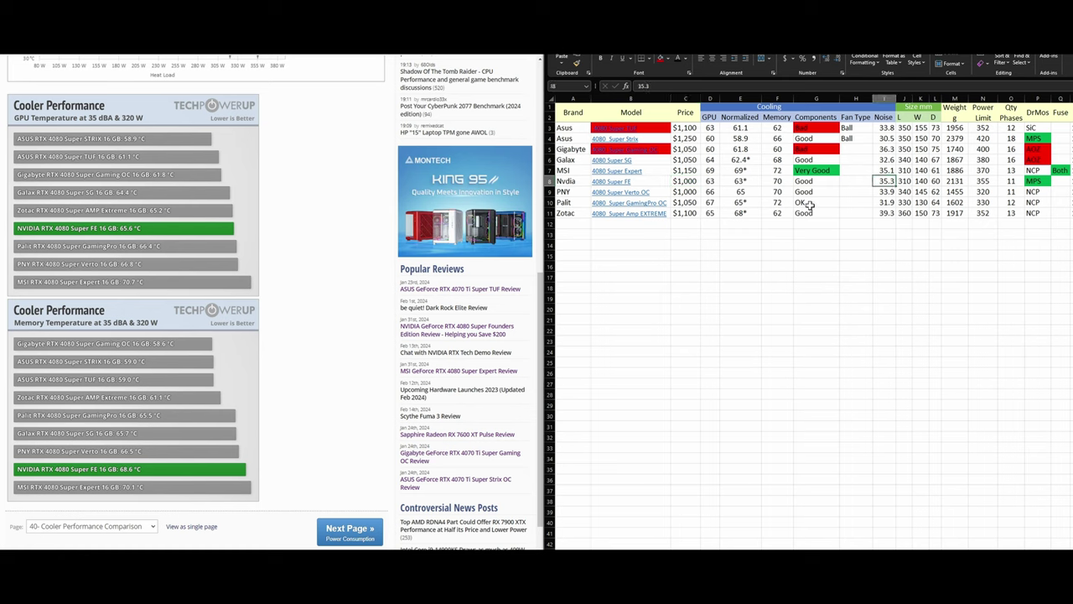
click(1032, 180)
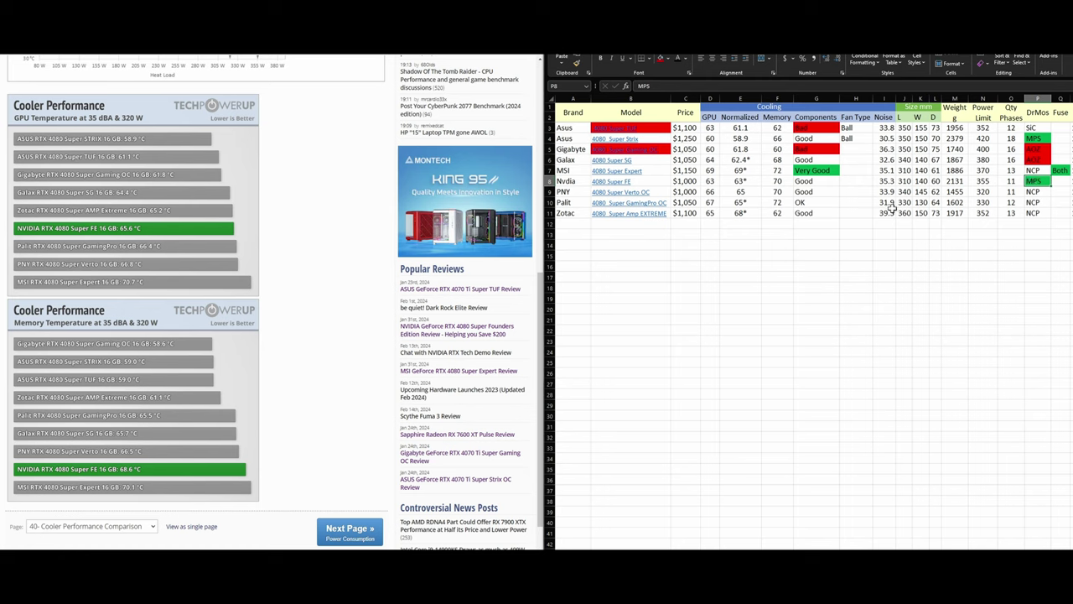
- Fill the model cells of the Nvidia 4080 Super FE and the MSI 4080 Super Expert with green
click(651, 182)
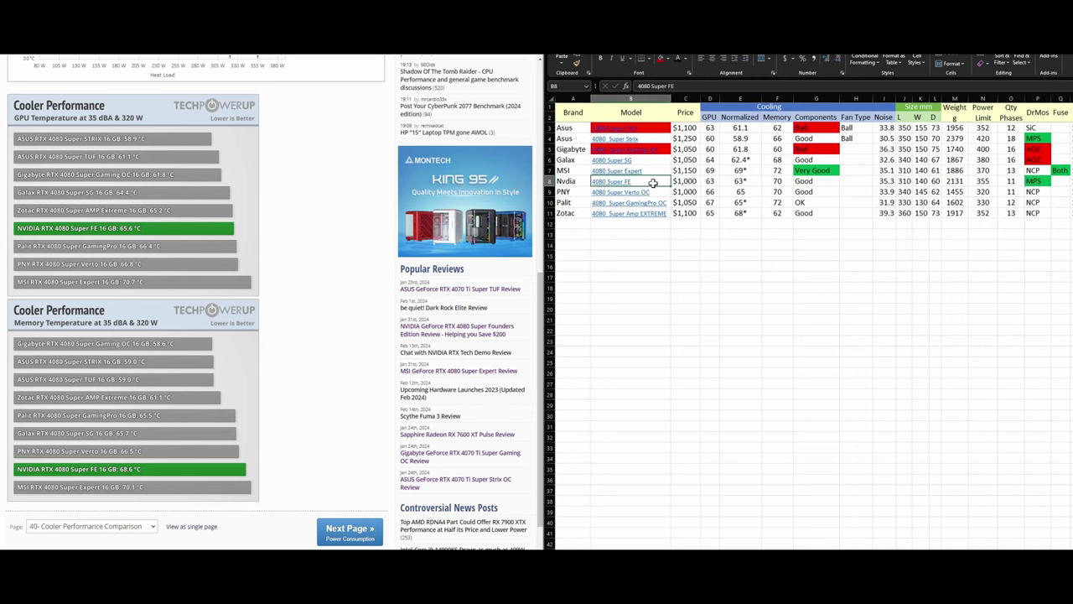
click(668, 59)
click(696, 141)
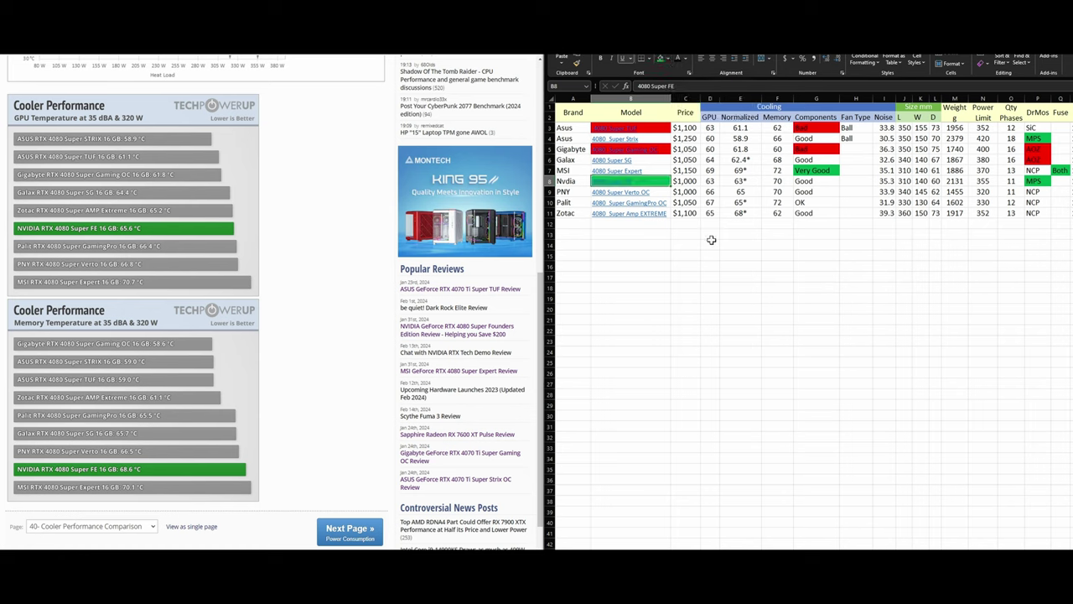
click(658, 172)
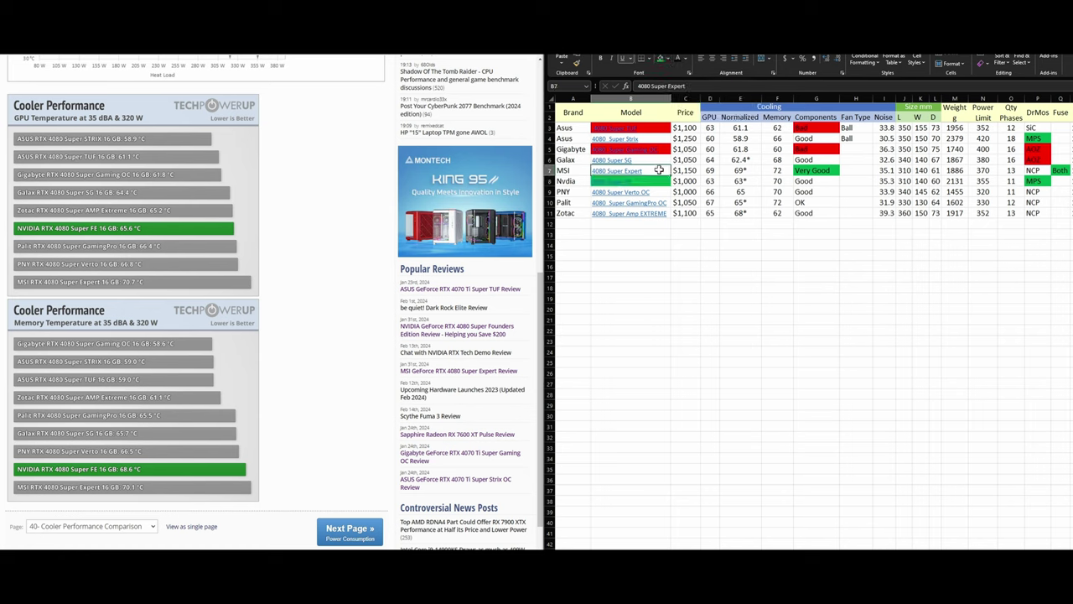
click(658, 56)
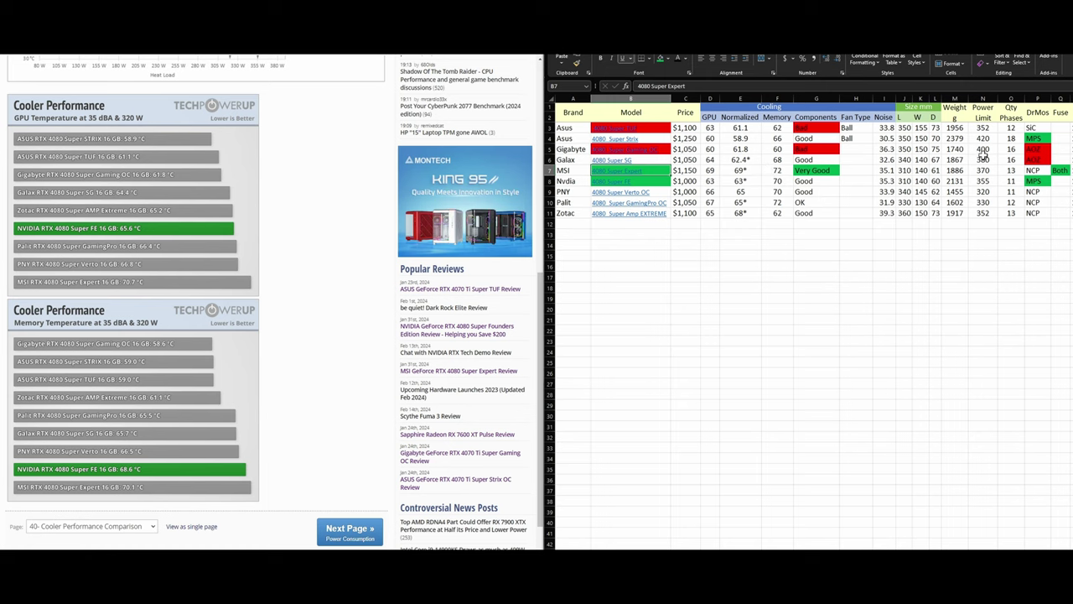
- Review the MSI Expert's fuse and component cooling entries against the Asus Strix's DrMos entry in the sheet
click(1060, 168)
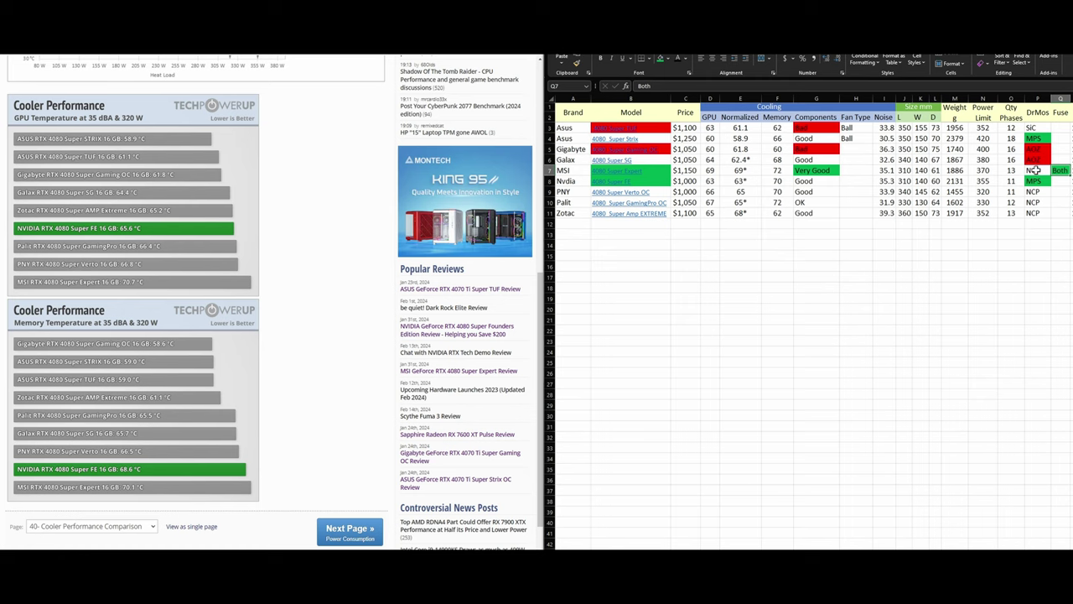
click(1036, 138)
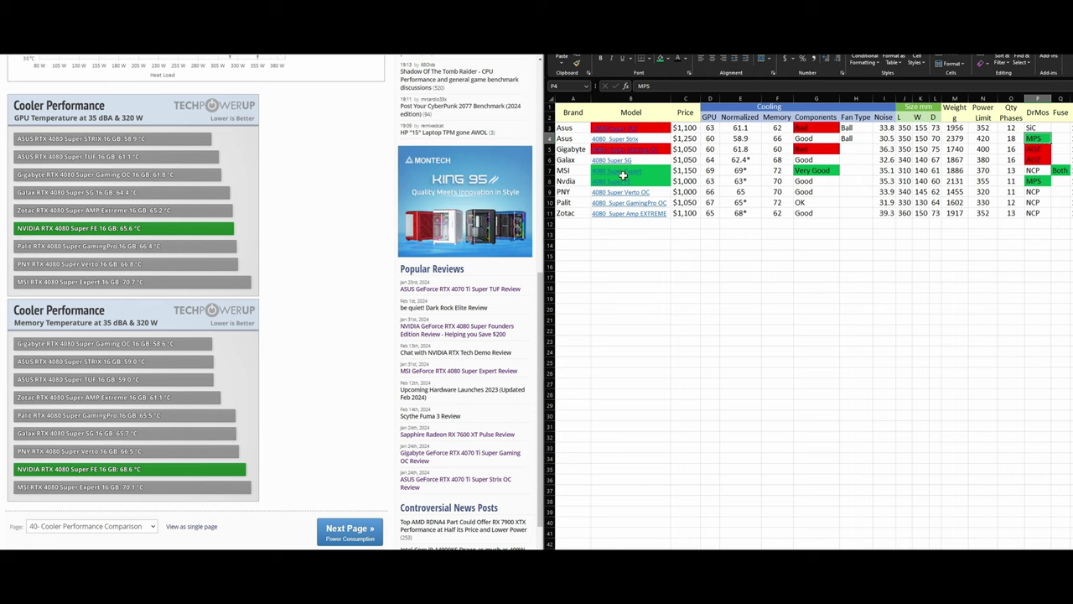
click(809, 171)
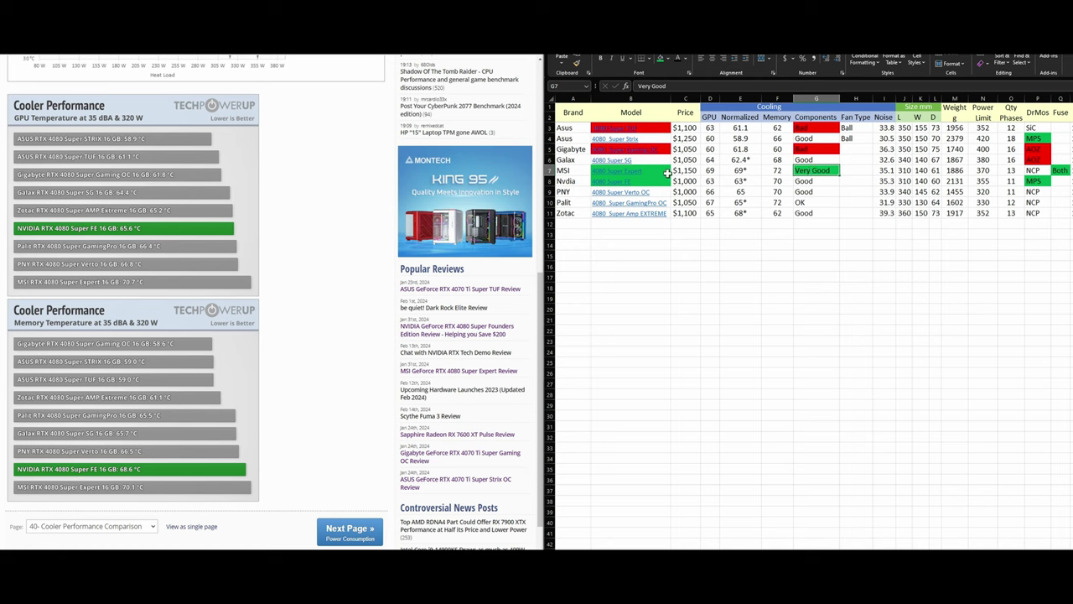
drag(658, 171, 664, 181)
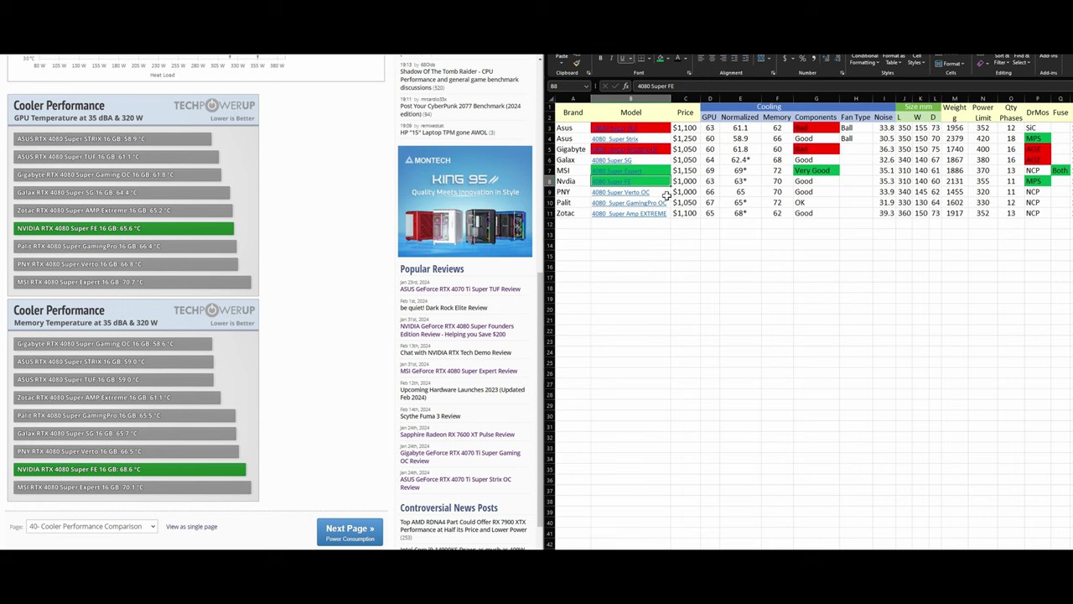
- Open the PNY 4080 Super Verto OC review from the sheet and go to the Teardown section of its Pictures & Teardown page
click(621, 192)
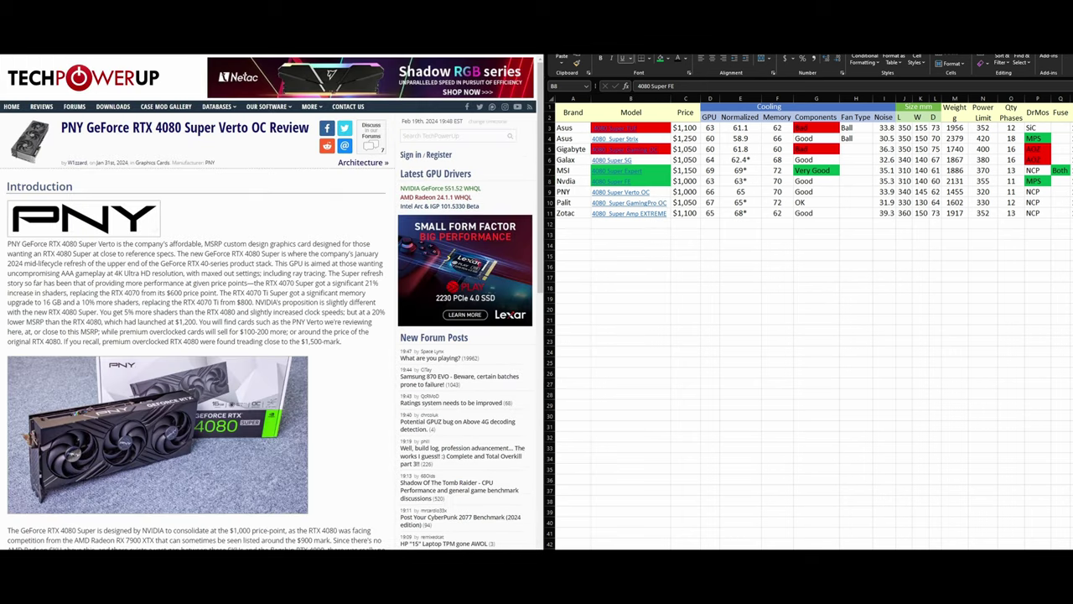
scroll(267, 333, down, 8)
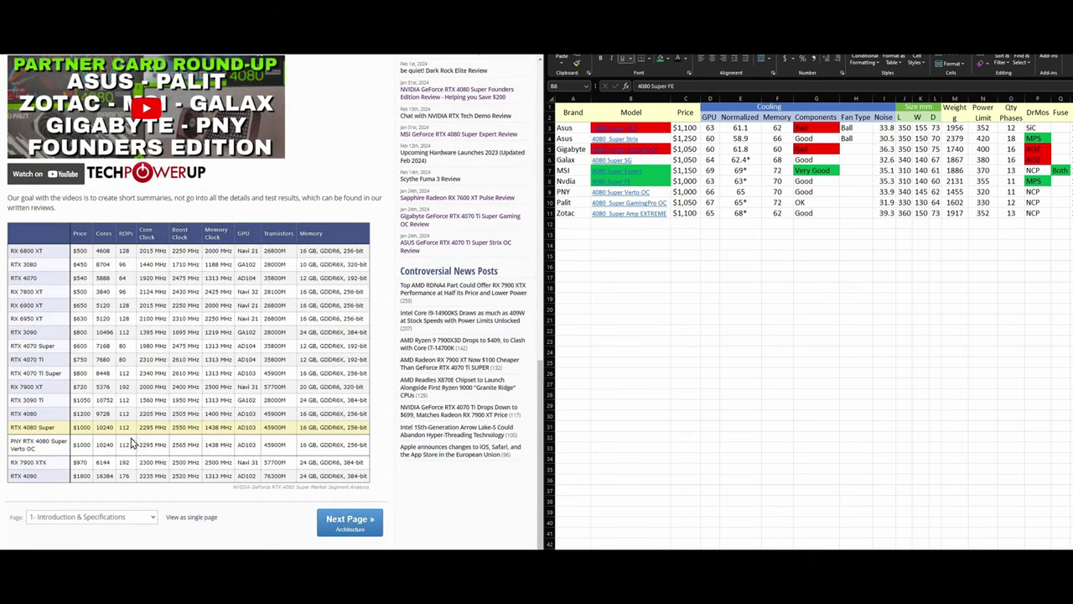
click(92, 517)
click(84, 337)
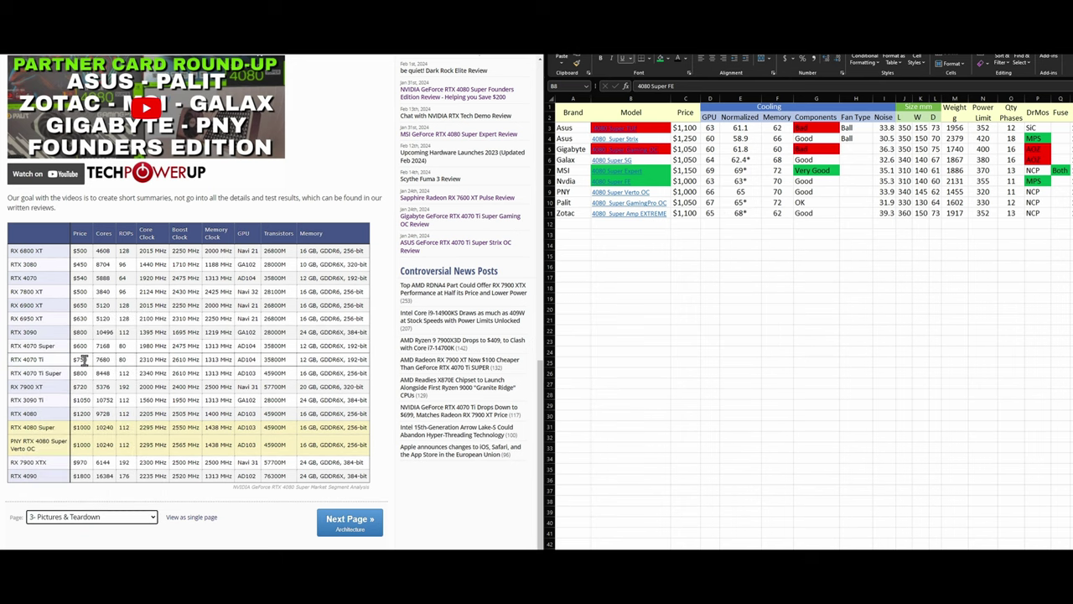
scroll(324, 395, down, 5)
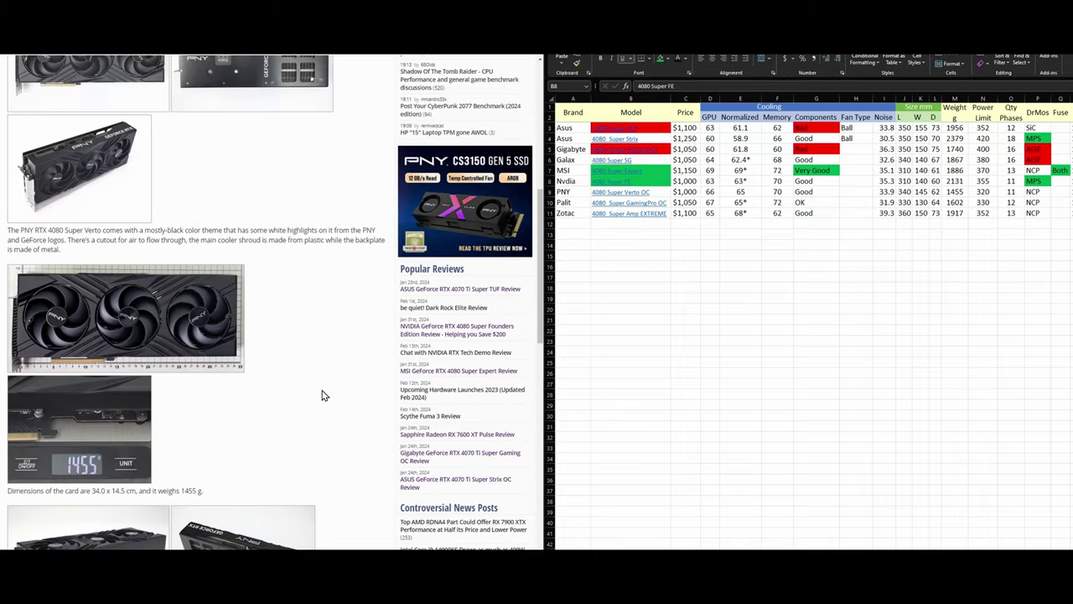
scroll(323, 395, down, 8)
scroll(302, 407, down, 2)
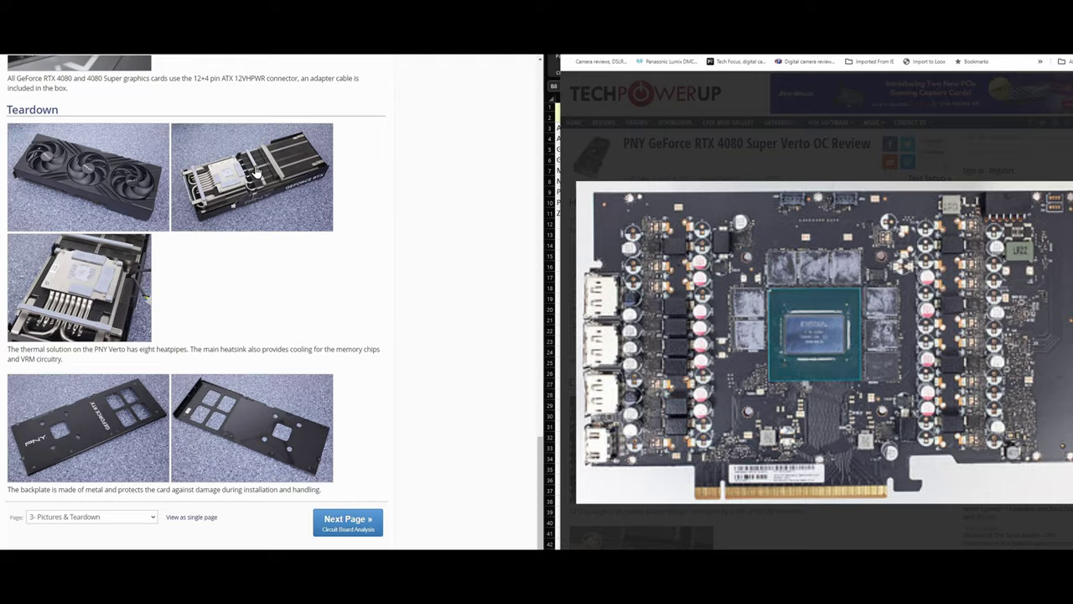
- Inspect the enlarged teardown photos of the PNY Verto's heatsink and backplate
click(258, 171)
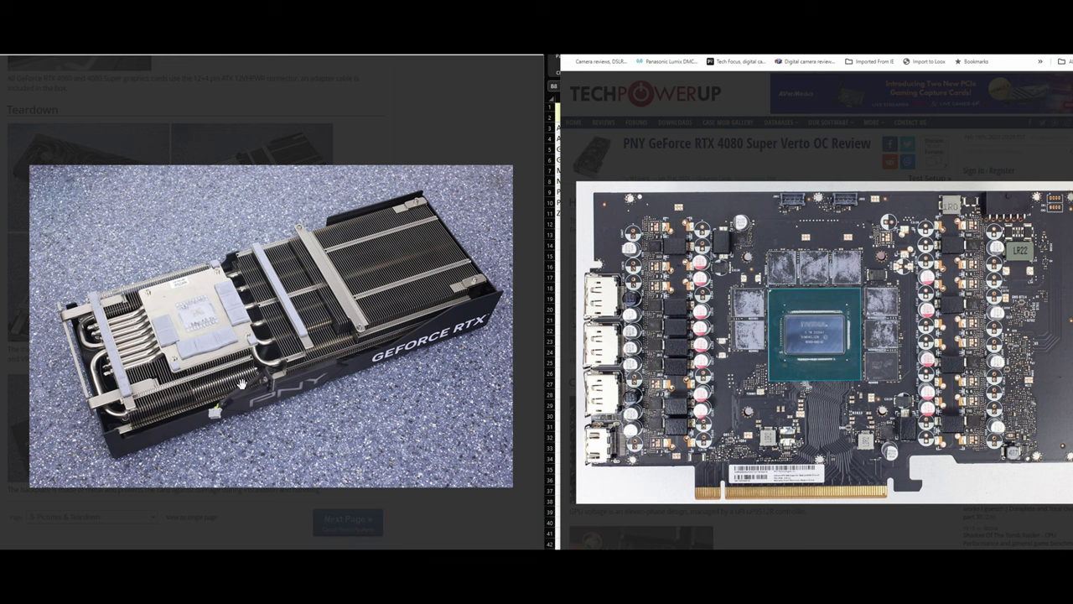
click(485, 141)
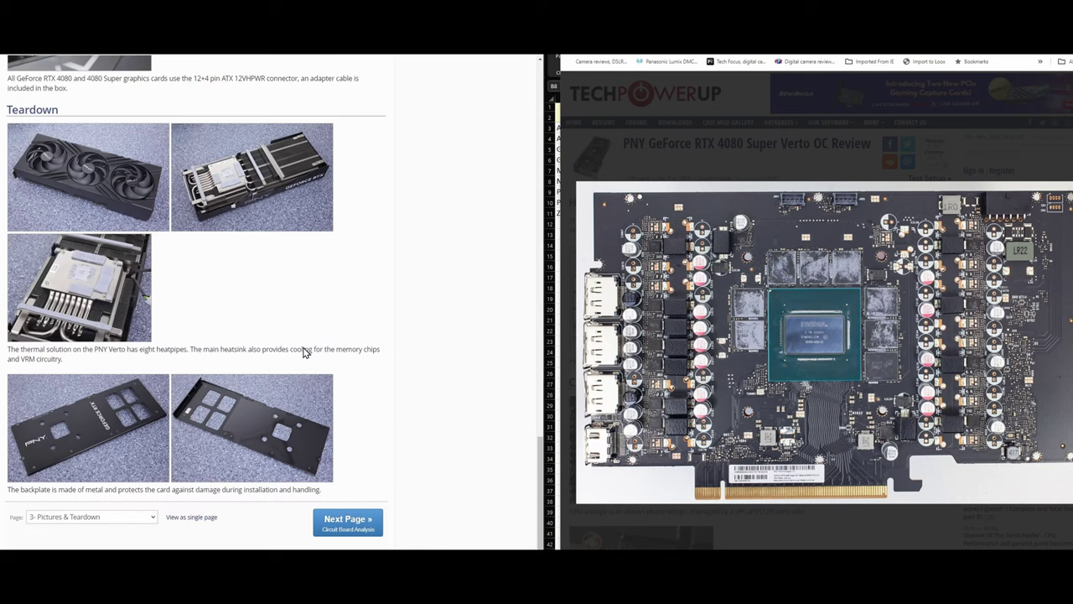
click(230, 460)
click(441, 149)
- Close the enlarged PNY circuit board picture, return to the spreadsheet and check the PNY's component cooling rating
click(746, 153)
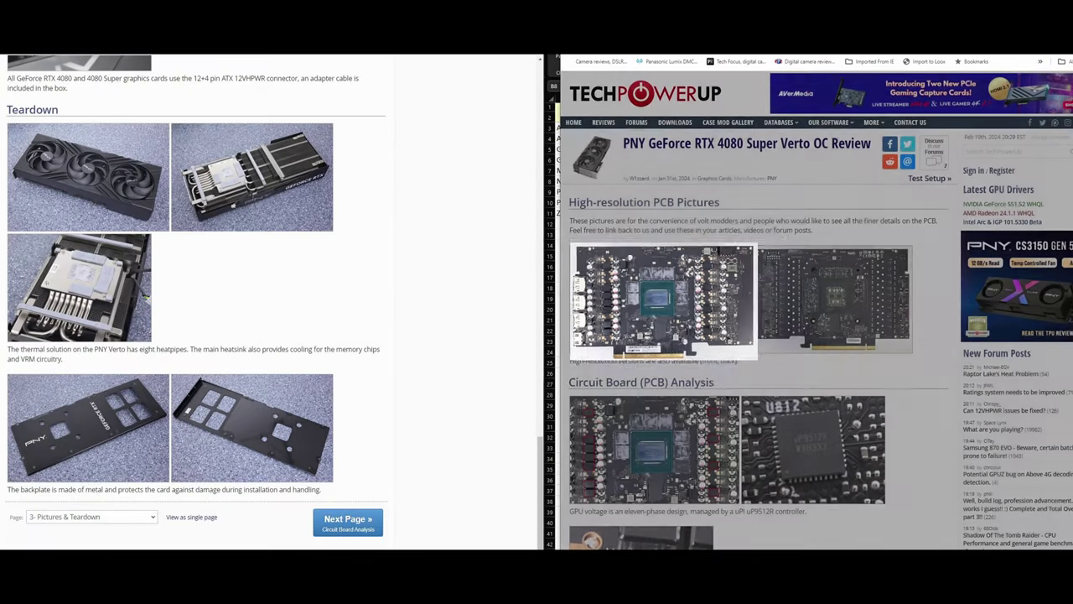
key(alt+Tab)
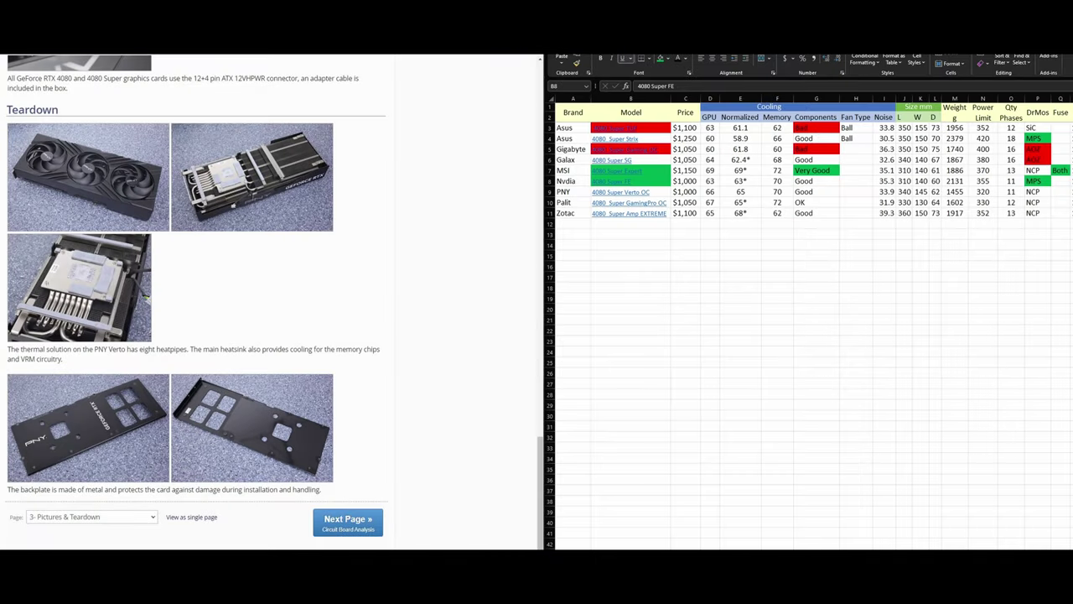
click(805, 192)
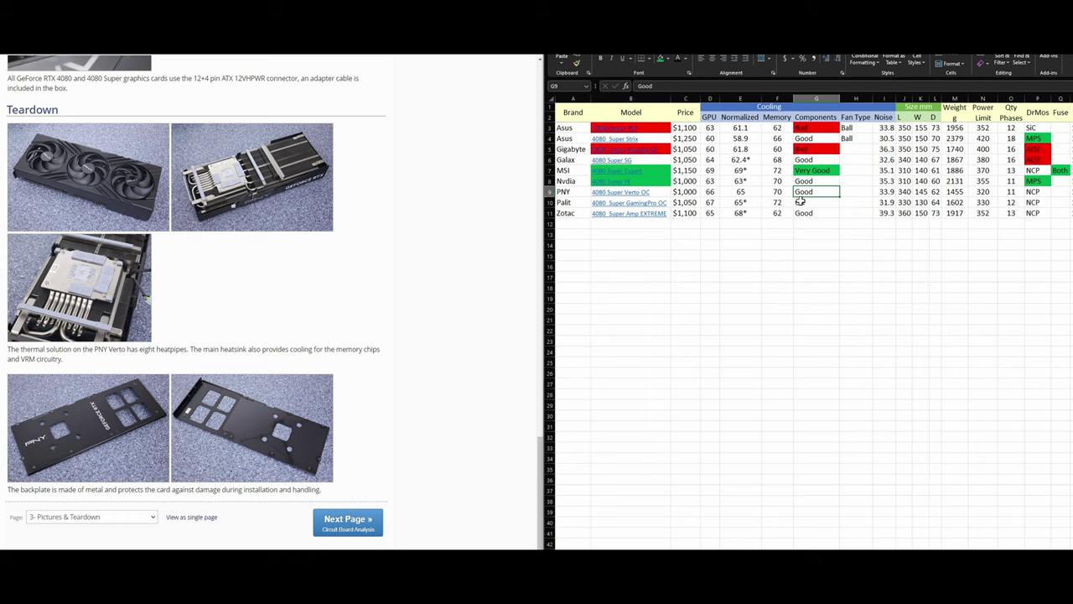
- Open the PNY review's Circuit Board Analysis page and check the voltage phases against the sheet's phase count
click(349, 539)
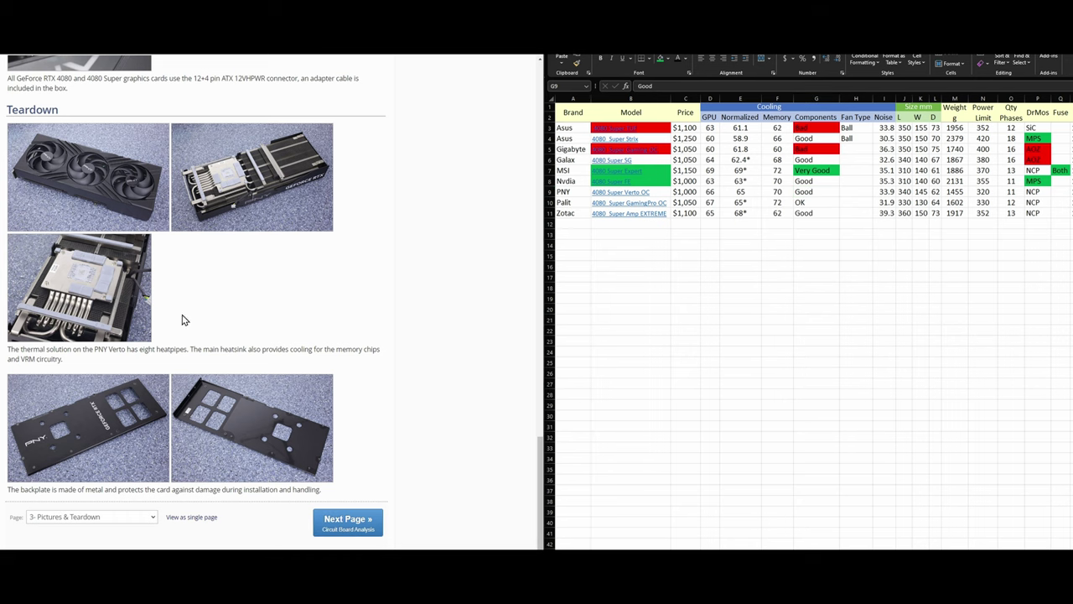
scroll(81, 368, down, 3)
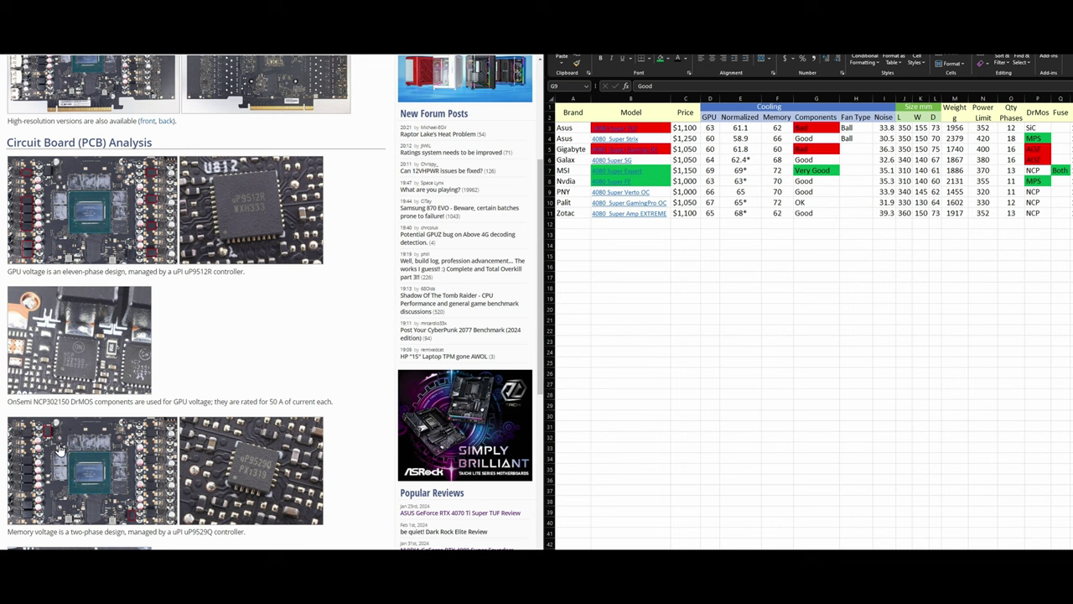
click(1012, 191)
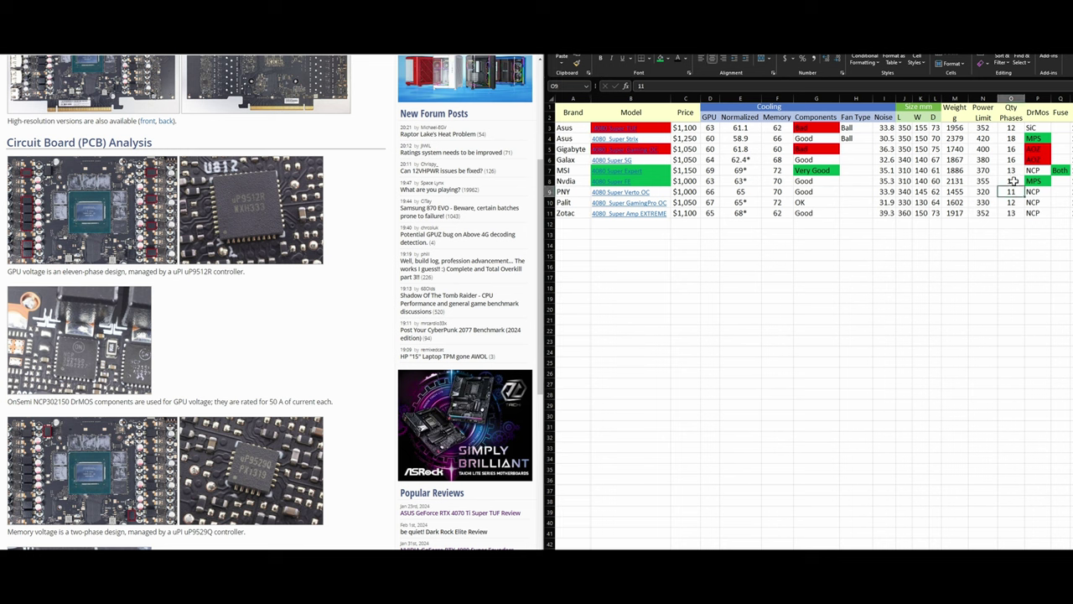
- Review the PNY's power limit, noise and GPU temperature in the sheet and compare with the Nvidia FE's DrMos and GPU temperature
click(983, 192)
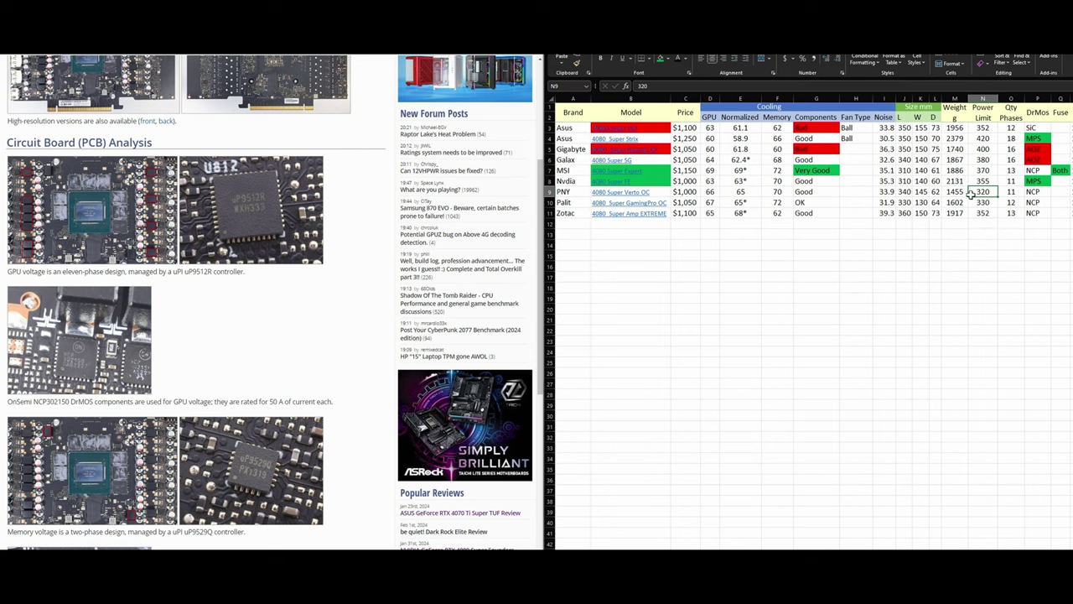
click(887, 191)
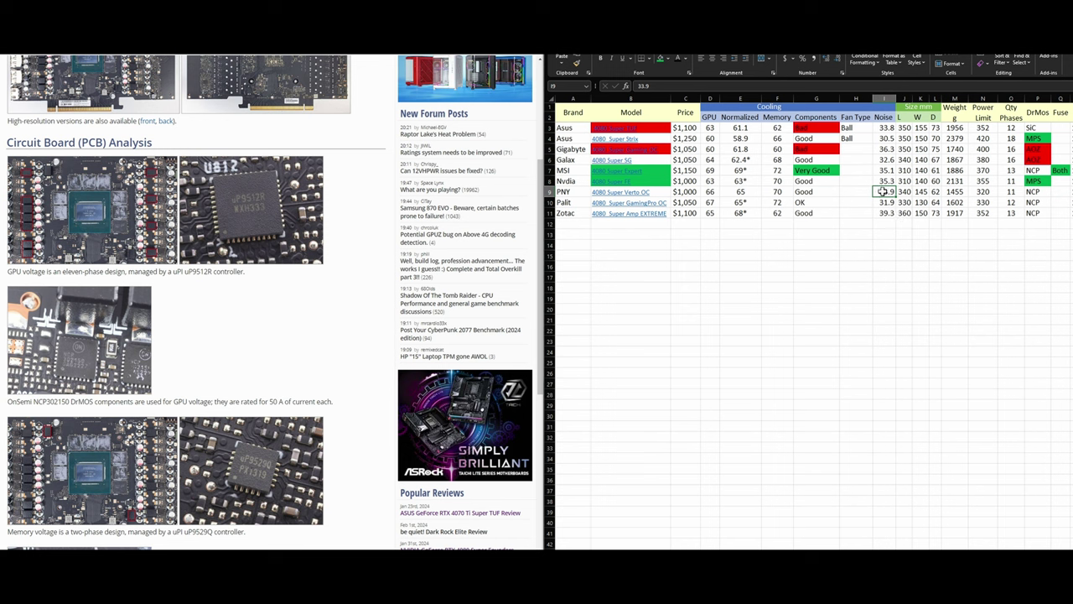
click(713, 192)
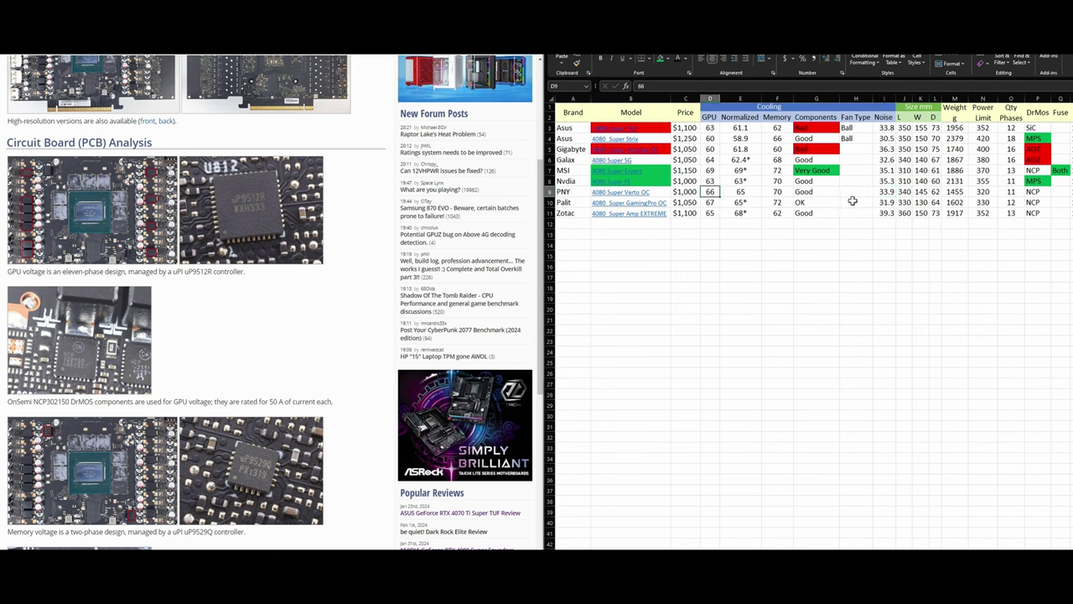
click(887, 192)
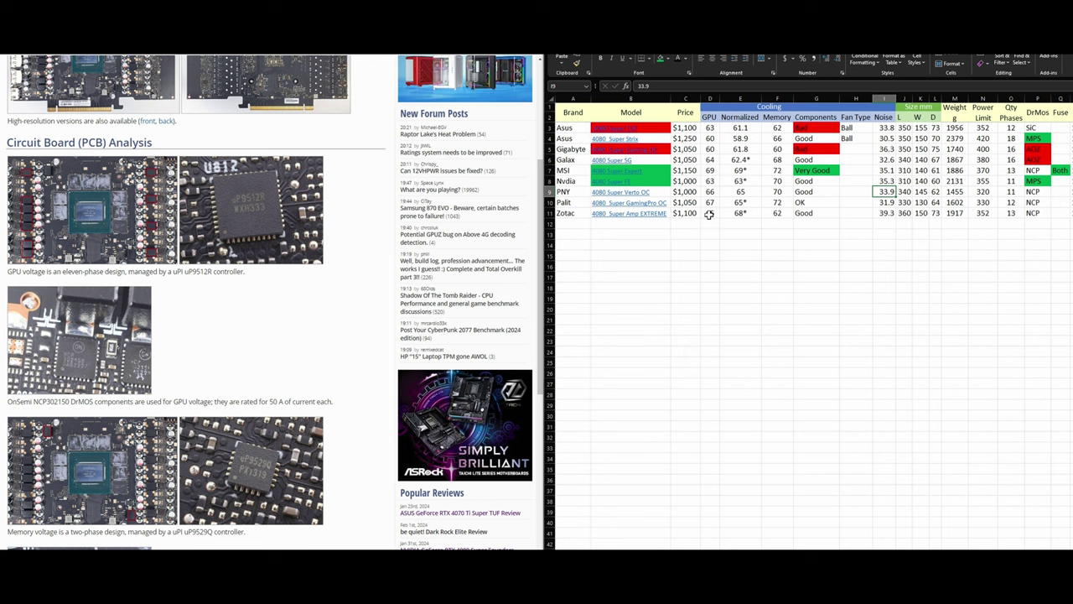
click(1035, 182)
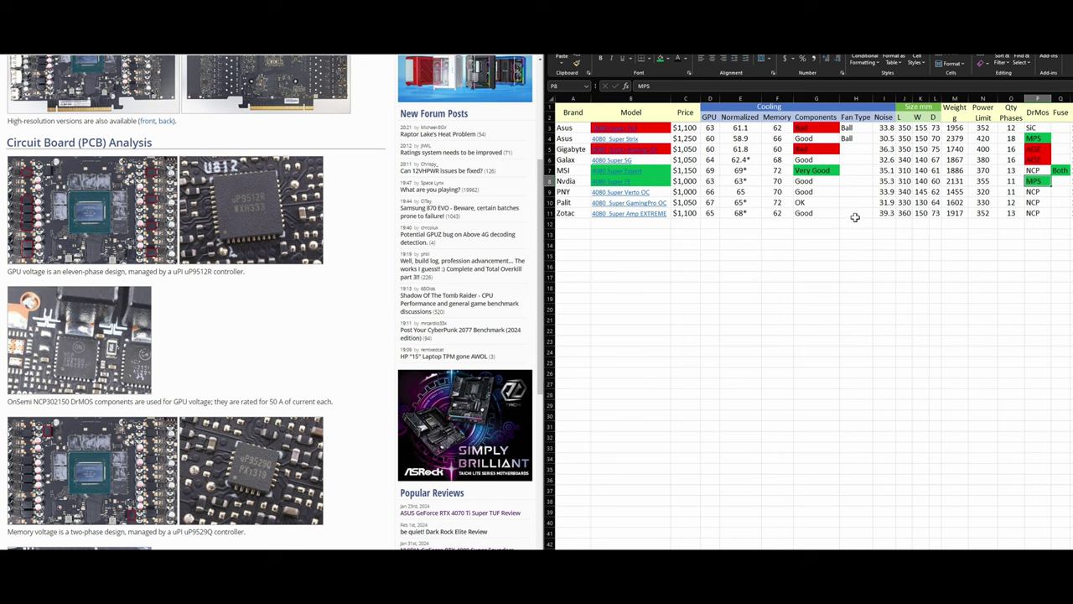
click(710, 181)
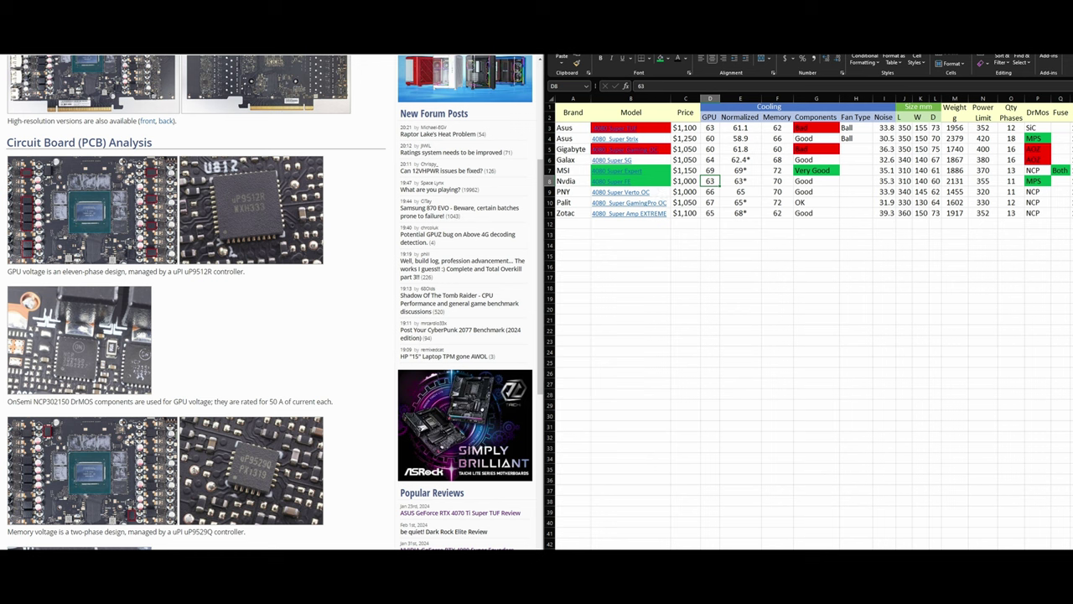
- Bring up the Palit RTX 4080 Super GamingPro OC review and look through its introduction and specifications table
key(alt+Left)
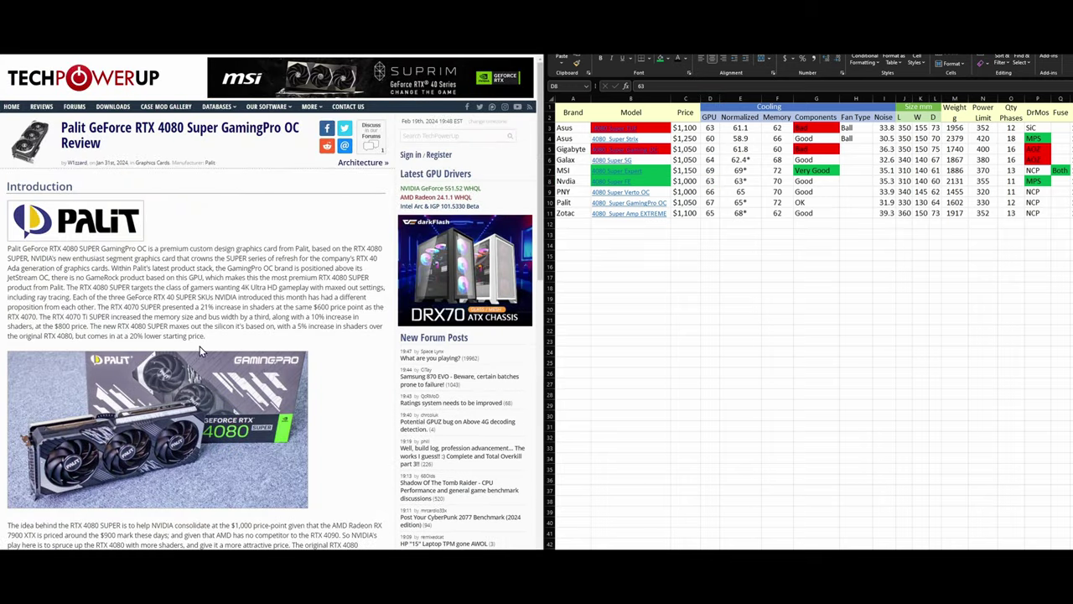
scroll(199, 378, down, 10)
scroll(198, 379, down, 5)
scroll(194, 376, up, 15)
scroll(194, 376, down, 10)
scroll(277, 331, down, 5)
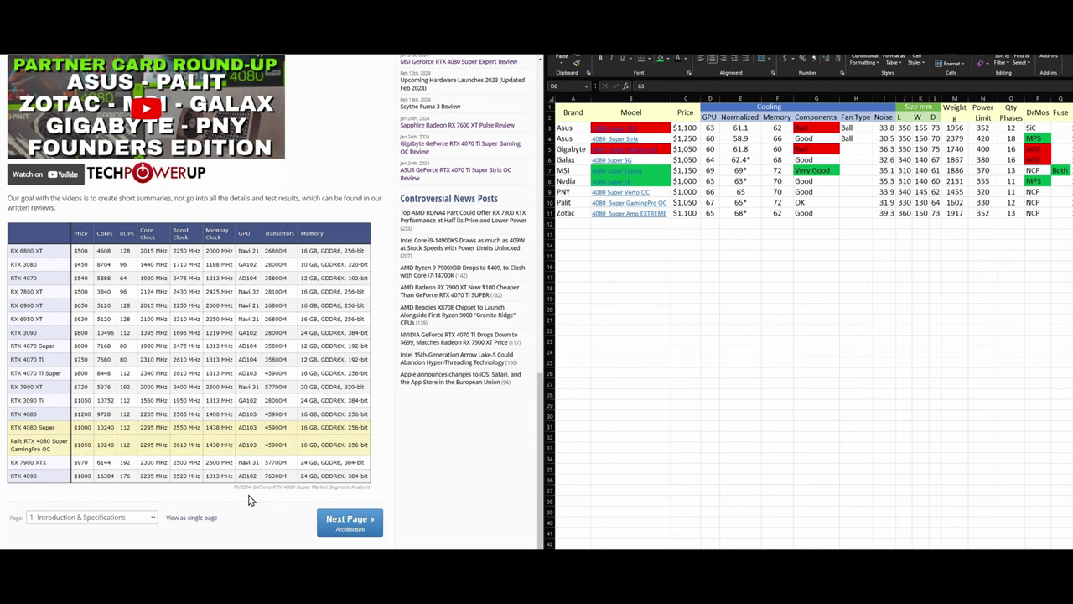
- Open the Palit review's Pictures & Teardown page and view the card photos
click(92, 518)
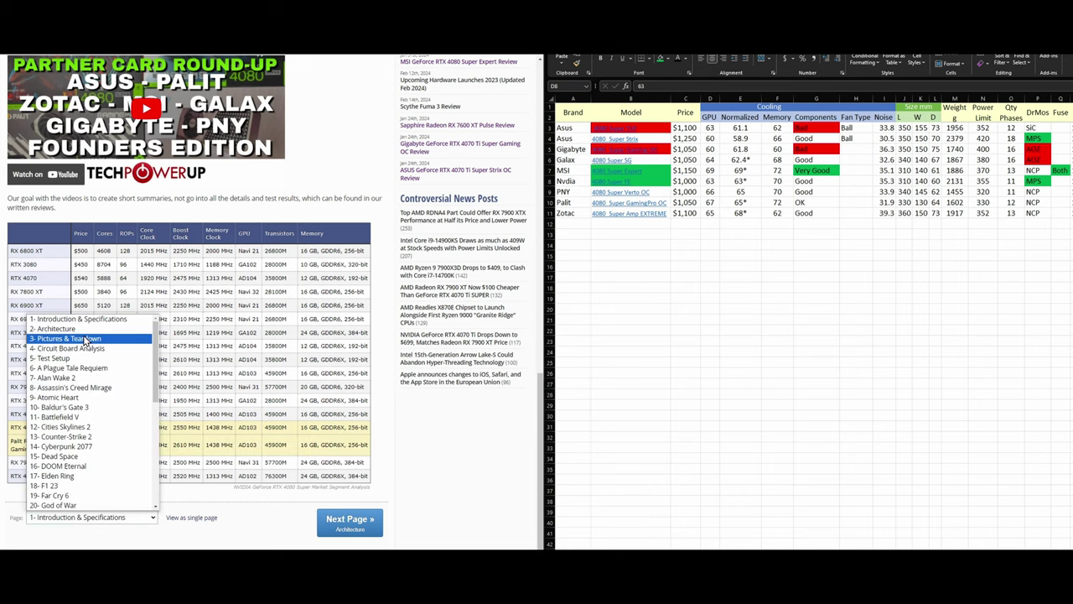
click(84, 339)
scroll(269, 307, down, 5)
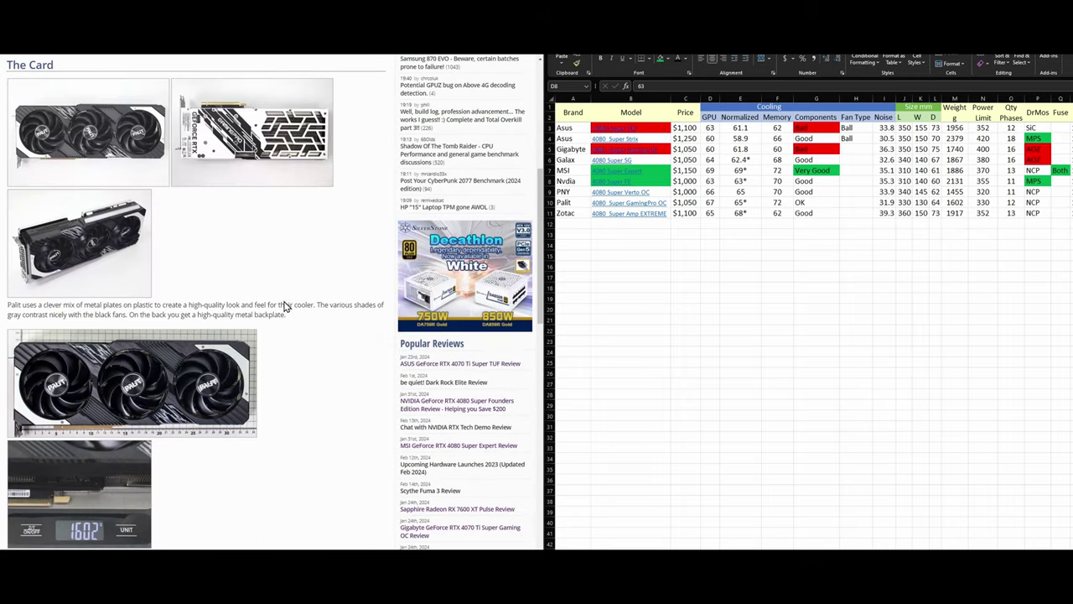
- Examine the Palit's cooler and backplate teardown photos beside the enlarged circuit board picture
scroll(307, 287, down, 10)
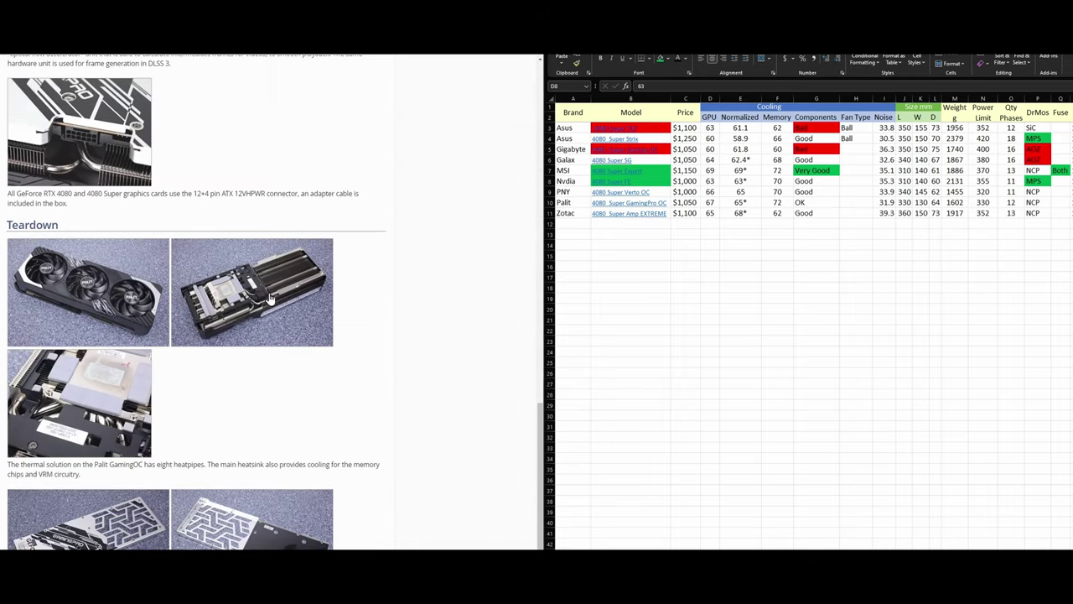
scroll(269, 300, down, 3)
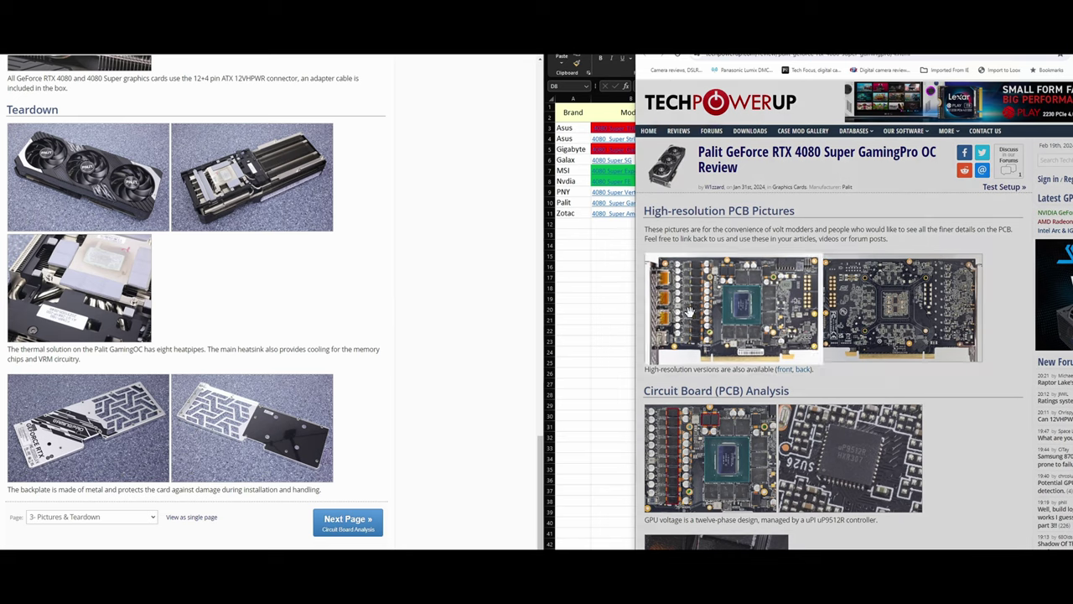
click(251, 178)
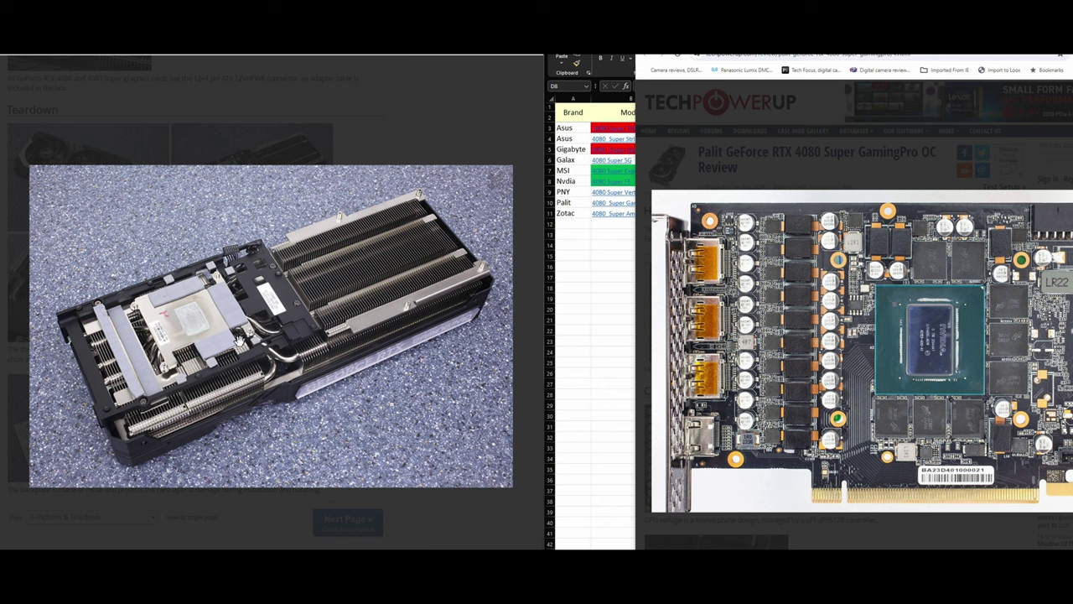
click(394, 155)
click(243, 432)
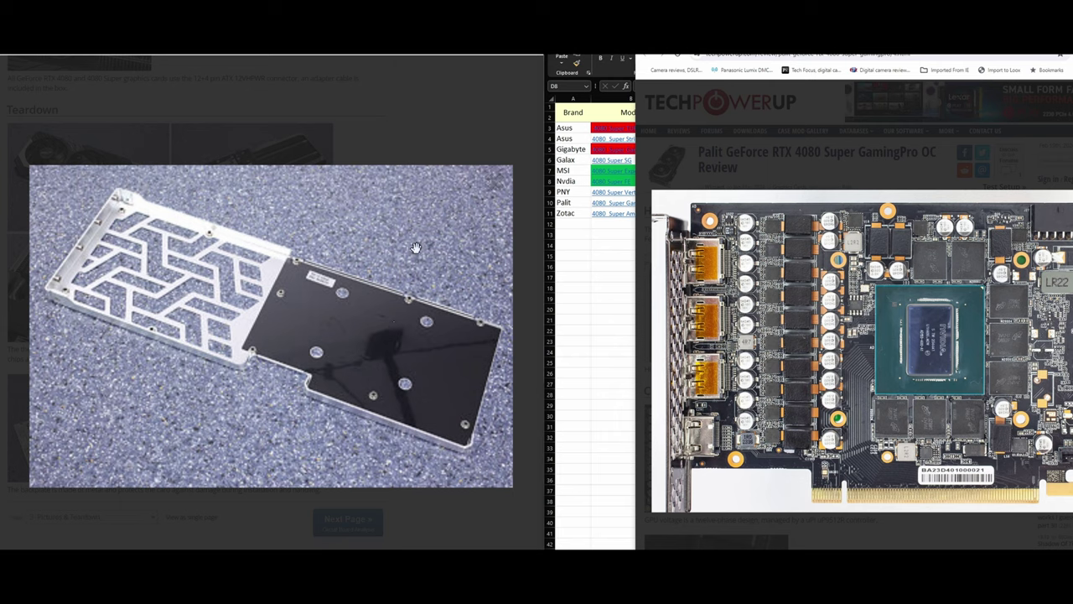
click(419, 137)
- Close the separate window with the Palit circuit board picture and check the card's Components rating in the sheet
drag(1018, 57, 745, 54)
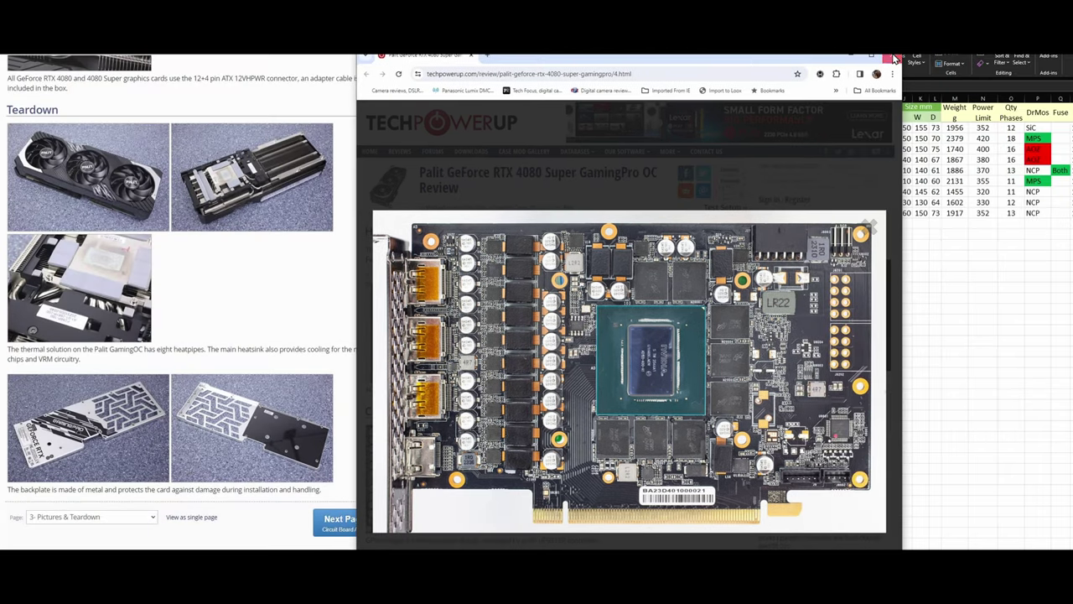
click(839, 55)
click(810, 202)
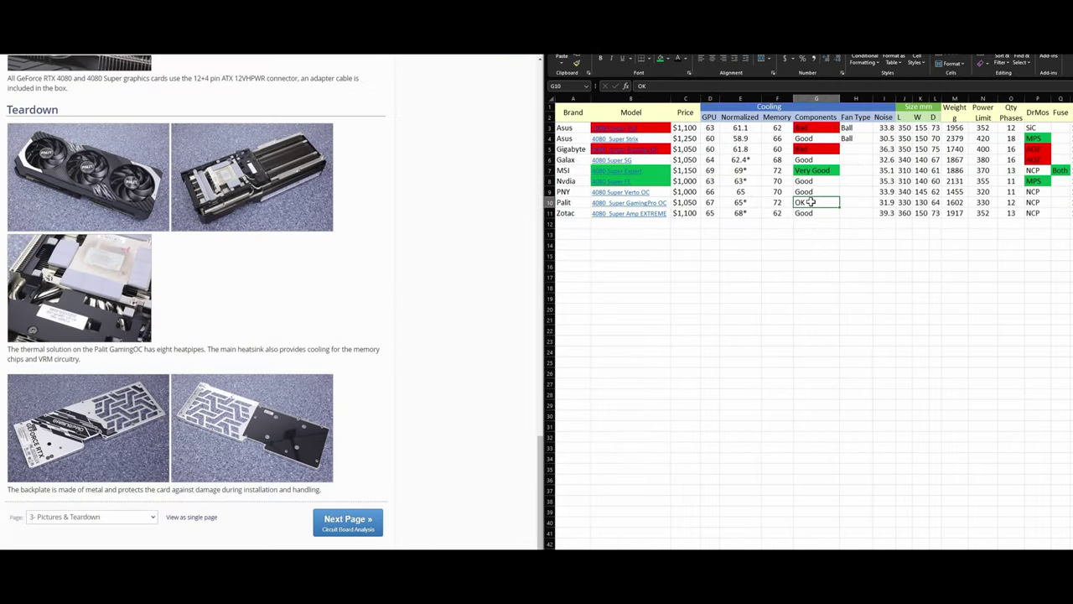
- Open the Palit review's Circuit Board Analysis page and check the voltage phases against the sheet's phase count
click(332, 539)
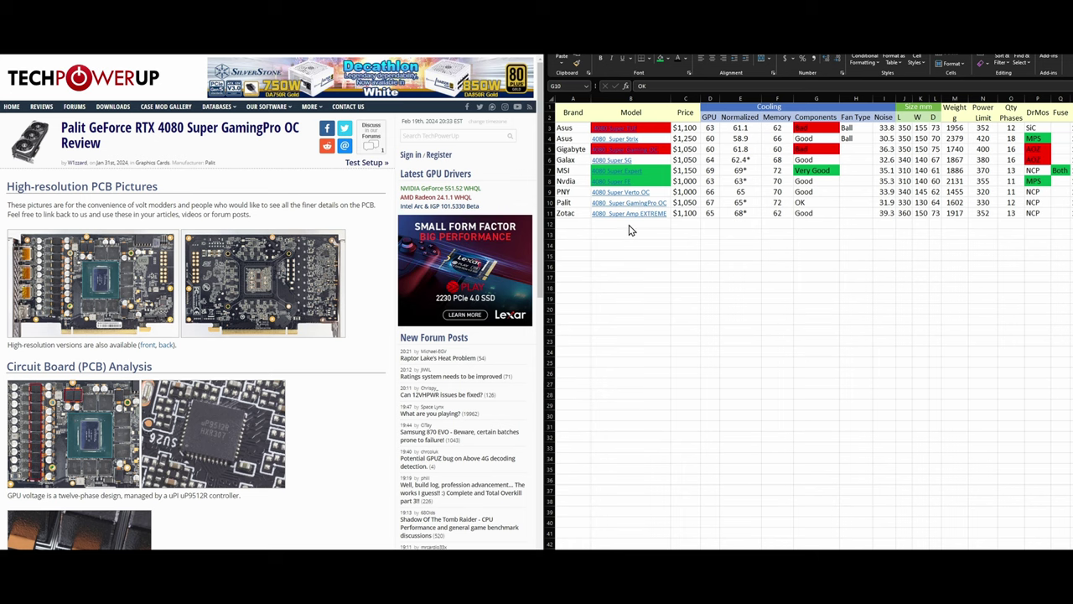
click(804, 205)
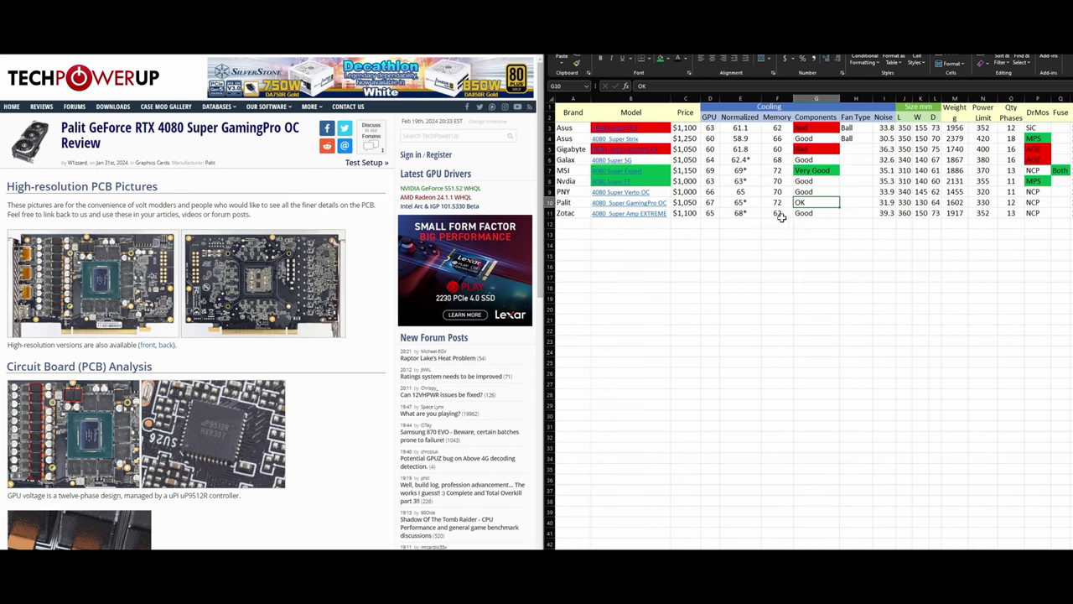
scroll(273, 399, down, 3)
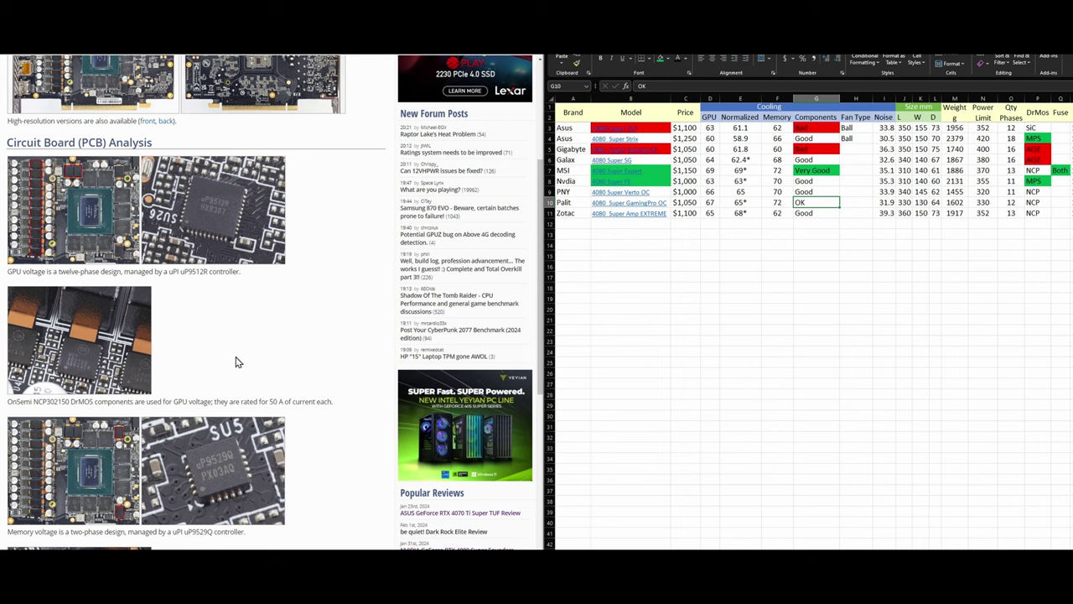
scroll(88, 366, down, 3)
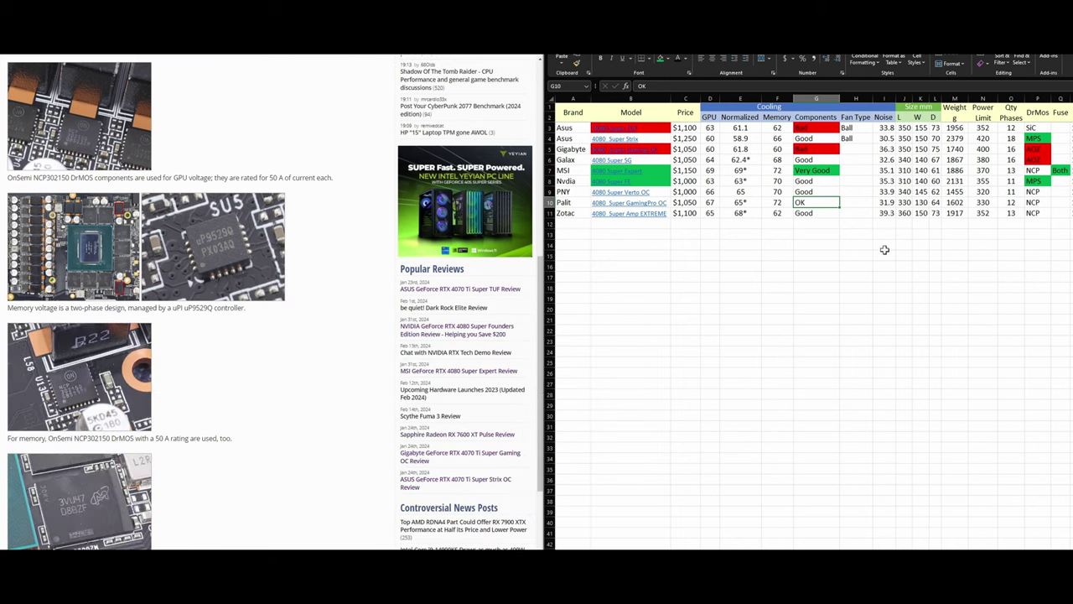
click(1013, 202)
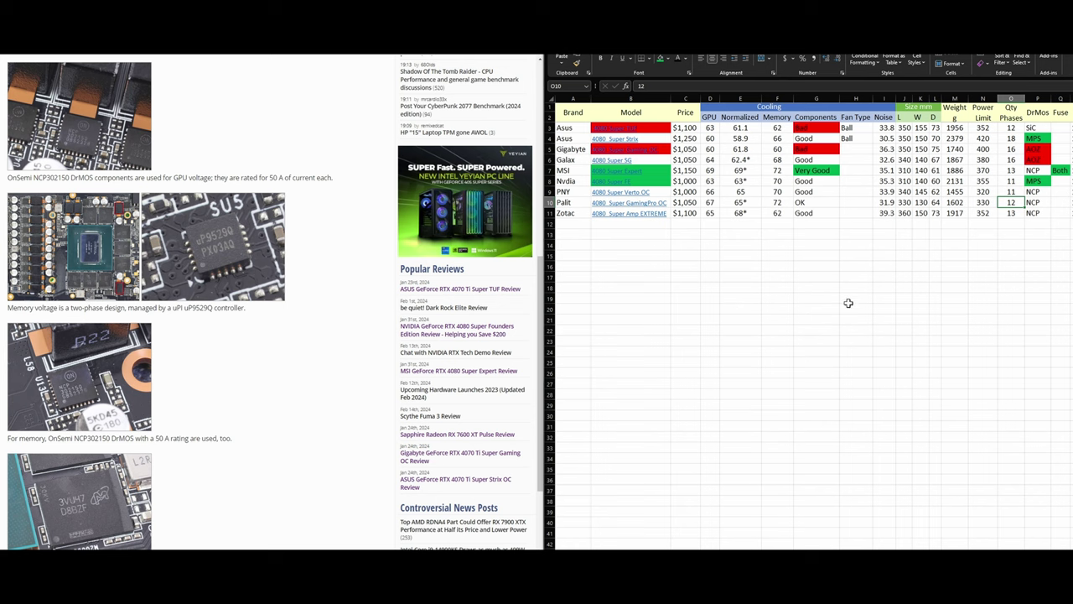
- Compare the Palit's GPU temperature and noise in the sheet with those of the Nvidia FE and PNY cards
click(710, 202)
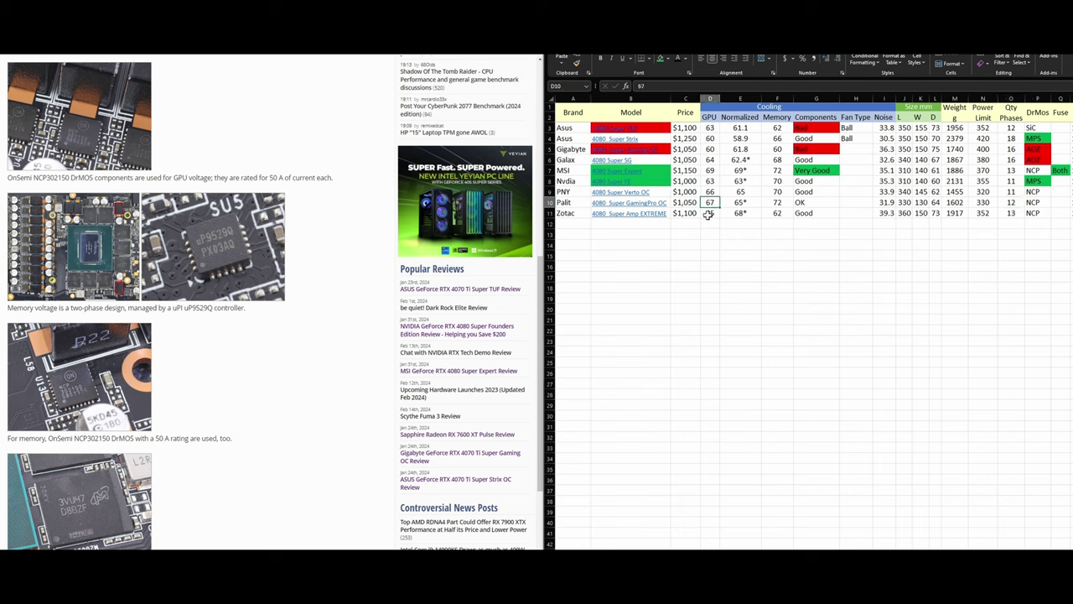
click(886, 202)
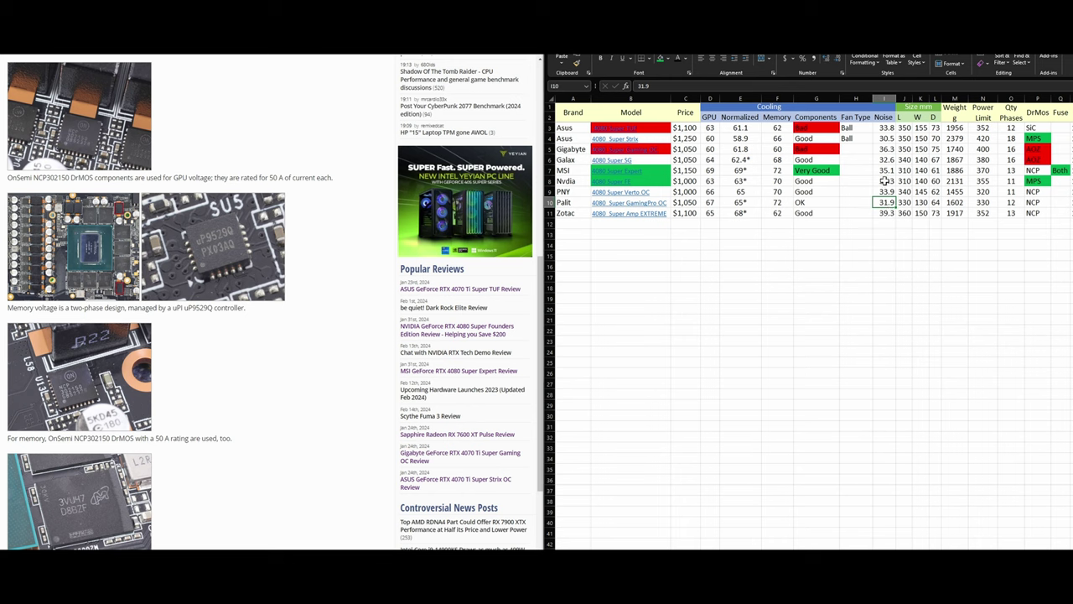
click(886, 181)
click(709, 181)
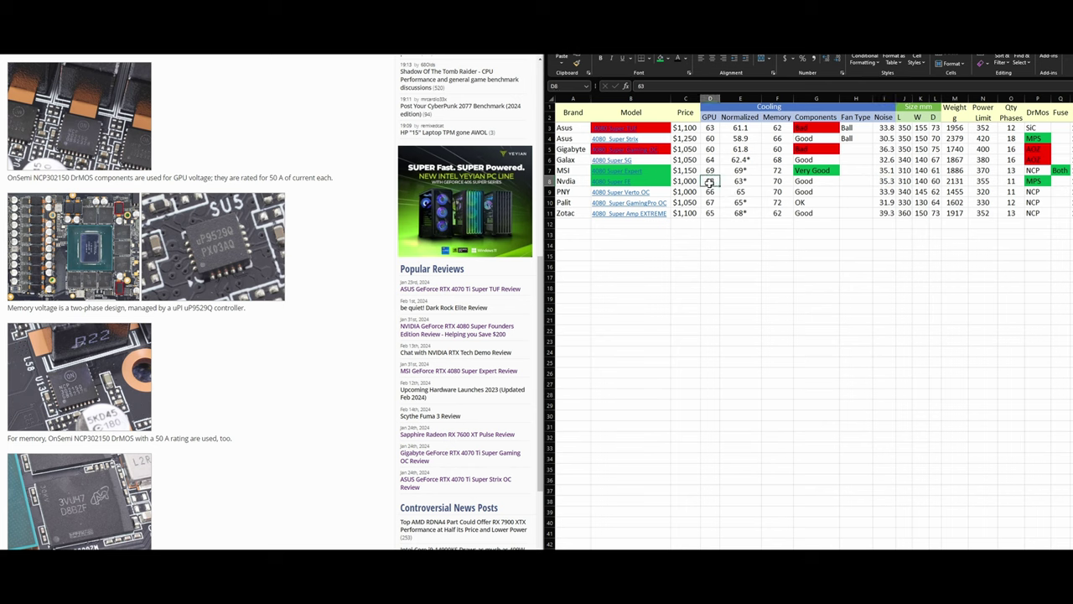
click(889, 191)
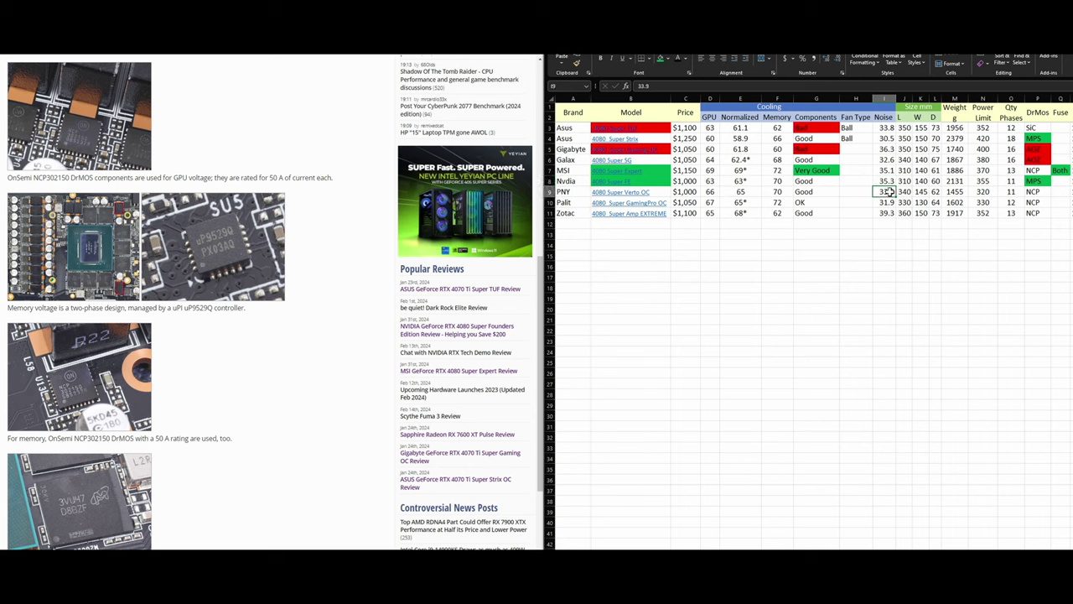
click(710, 192)
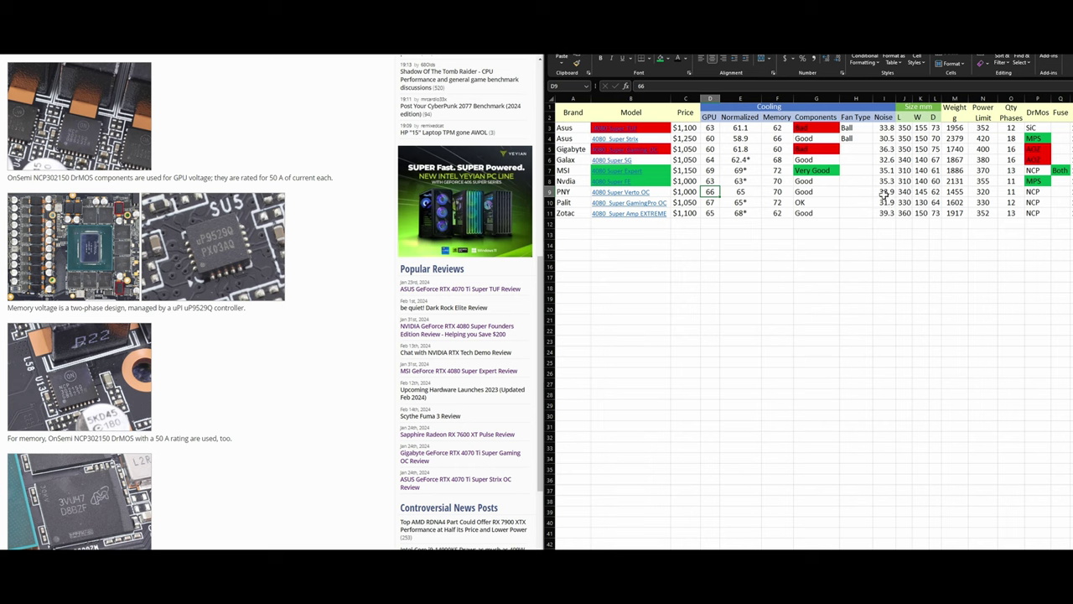
- Weigh the Palit's GPU temperature, noise and phase count against the Nvidia FE's GPU temperature and DrMos
click(711, 205)
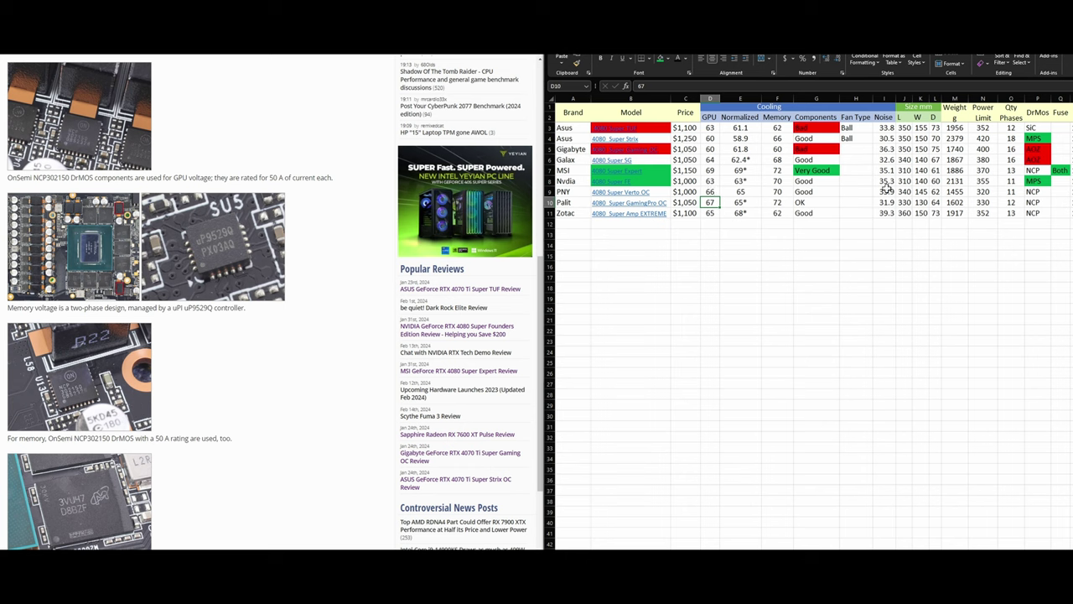
click(710, 181)
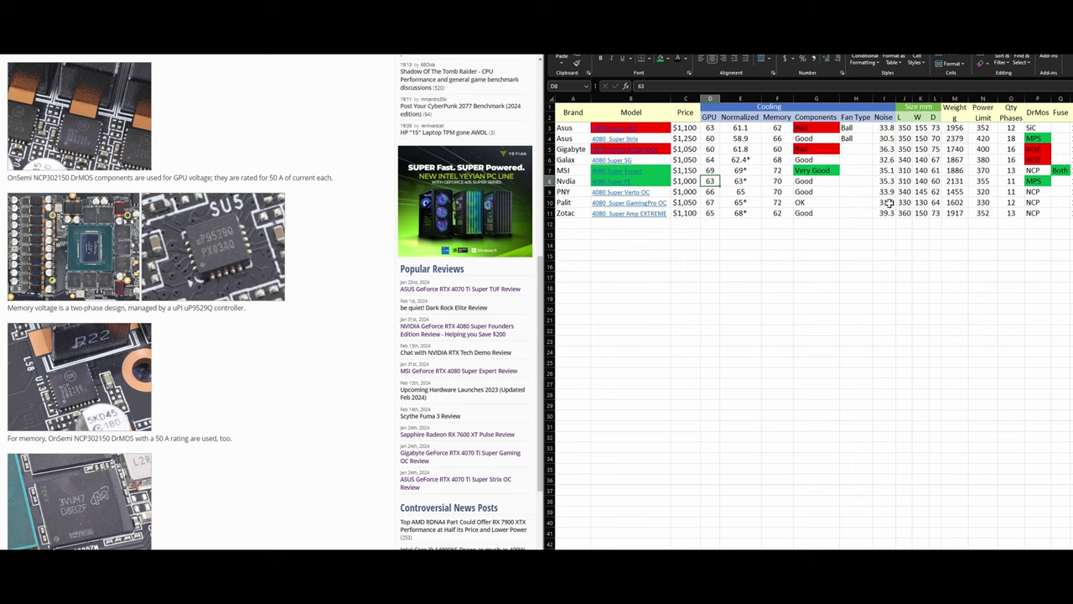
click(888, 203)
click(710, 203)
click(883, 202)
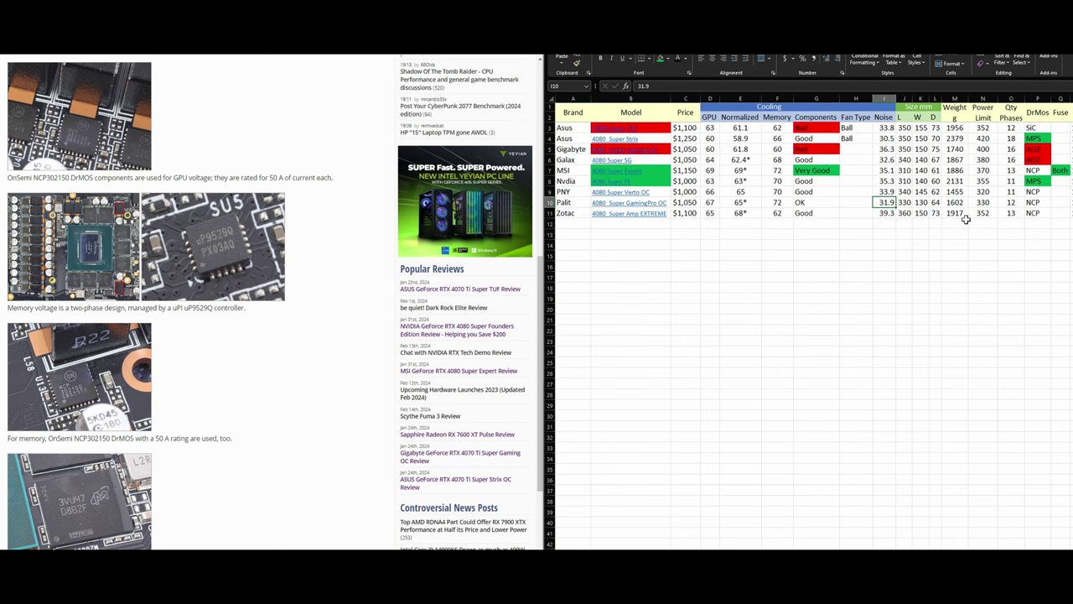
click(1011, 204)
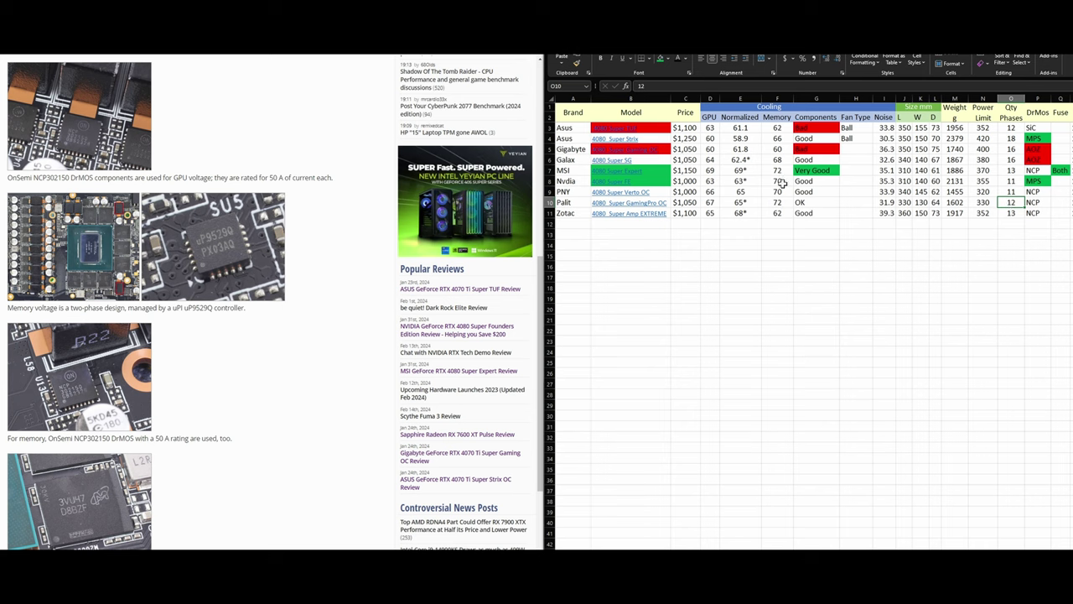
click(1037, 181)
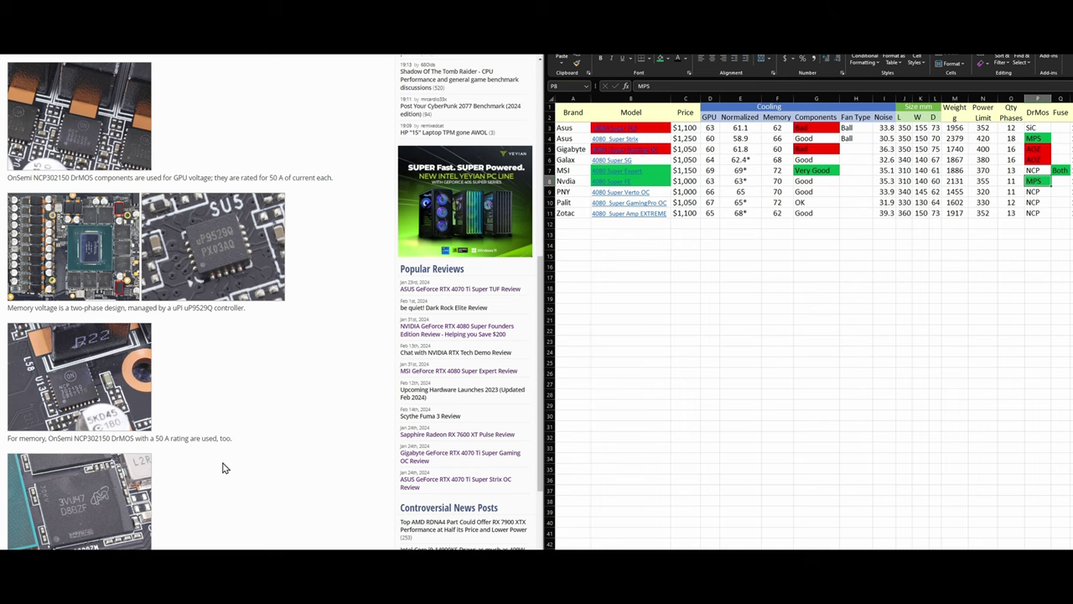
- Bring up the Zotac RTX 4080 Super AMP Extreme Airo review and open its Pictures & Teardown page to the teardown photos
scroll(218, 469, down, 3)
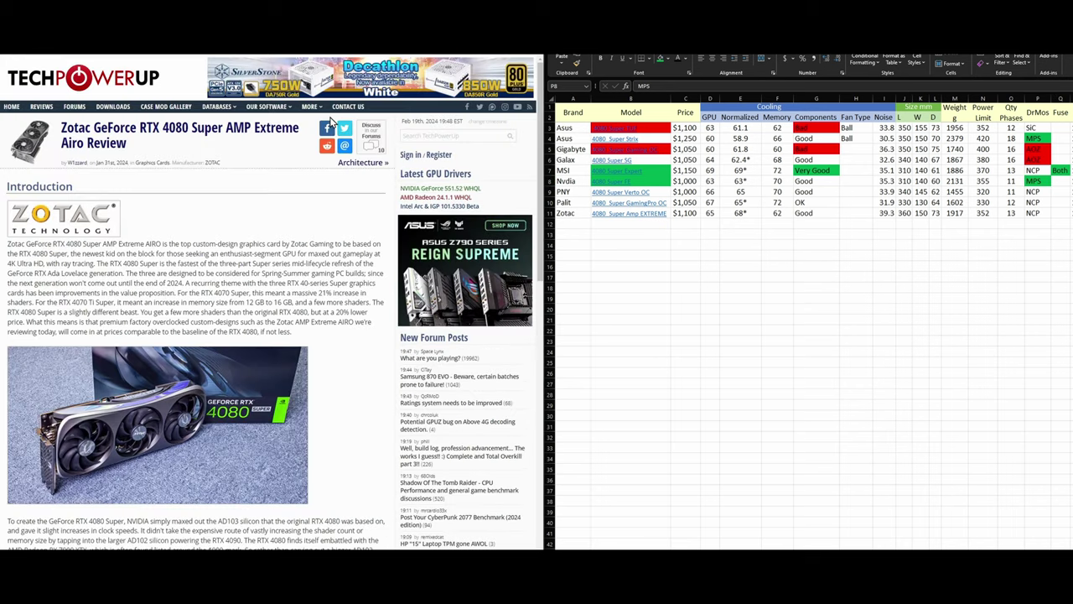
scroll(249, 355, down, 10)
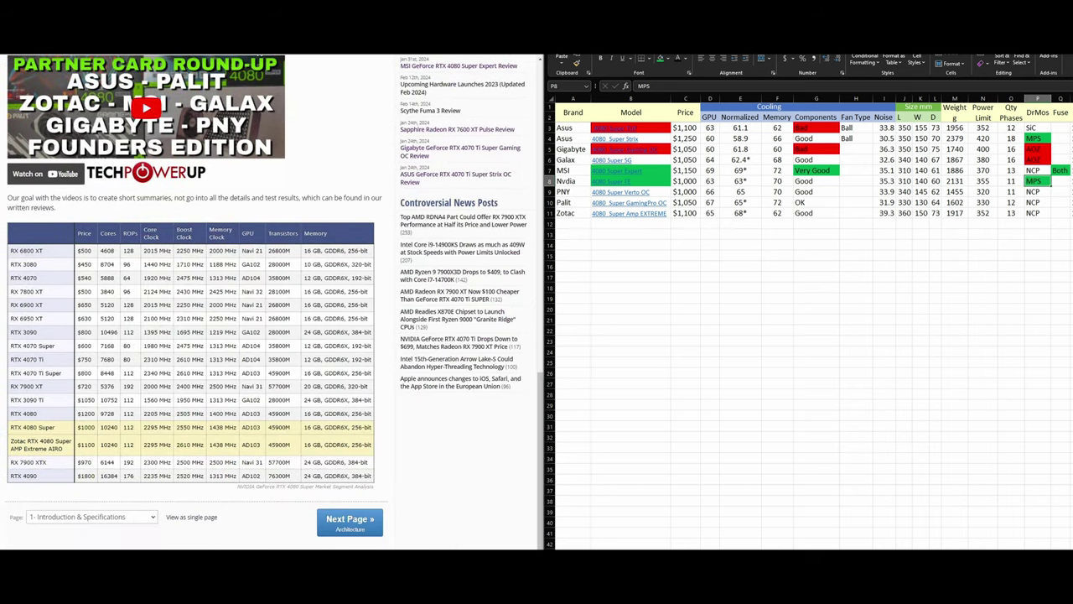
click(125, 517)
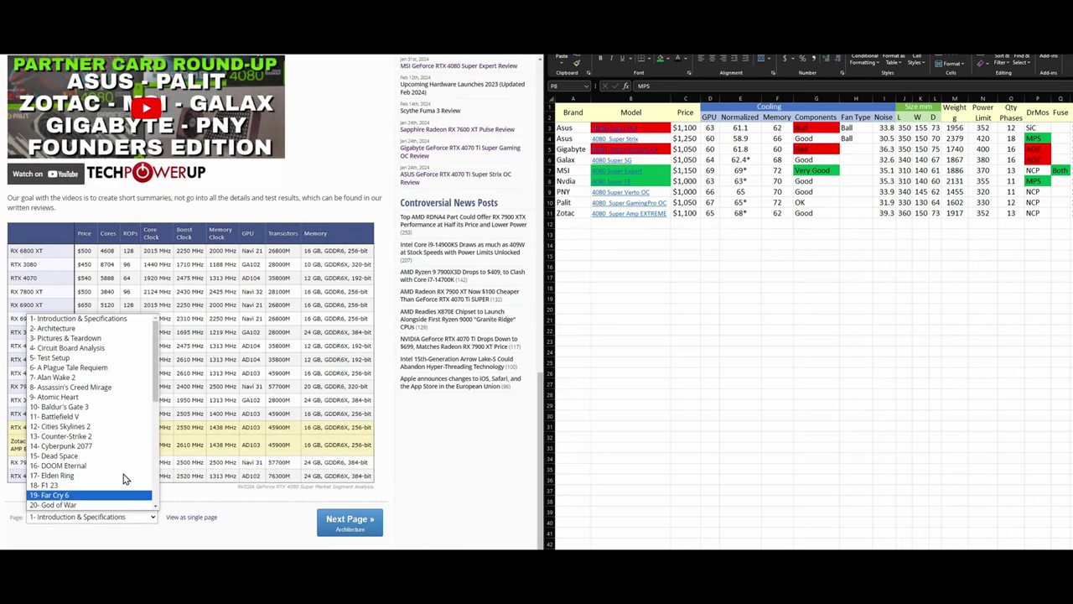
click(88, 338)
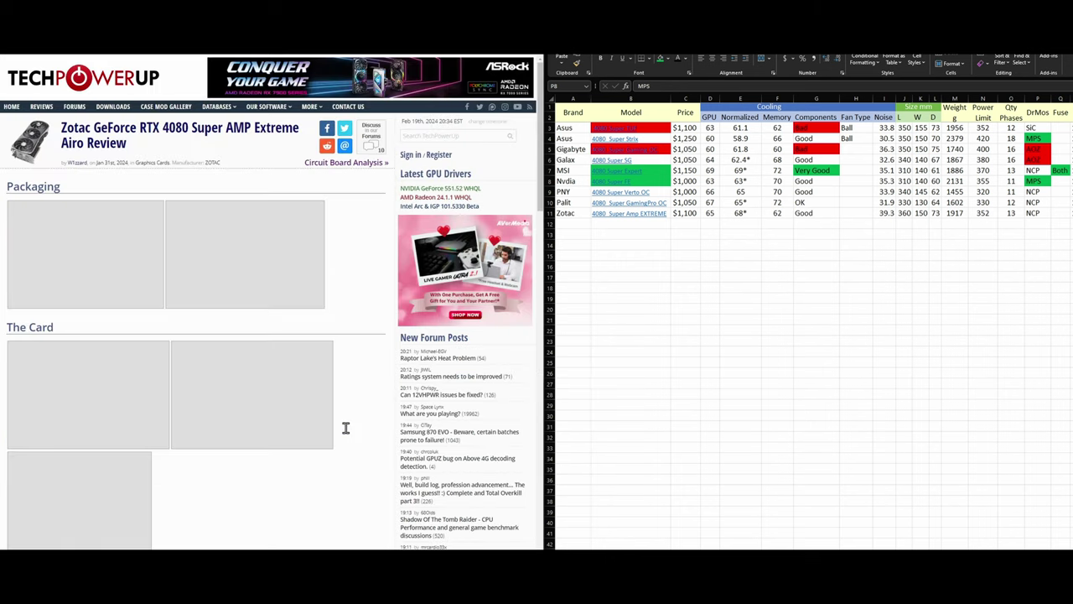
scroll(346, 427, down, 20)
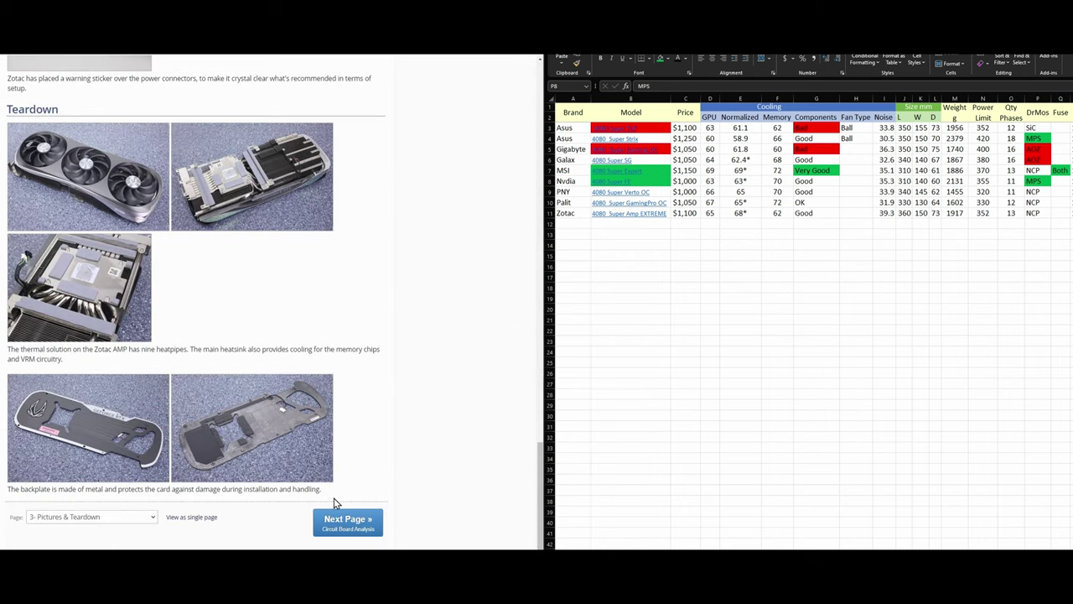
- Open the Zotac's Circuit Board Analysis in a separate window and examine the cooler and backplate photos beside the board picture
ctrl+click(340, 518)
drag(427, 55, 640, 42)
click(213, 162)
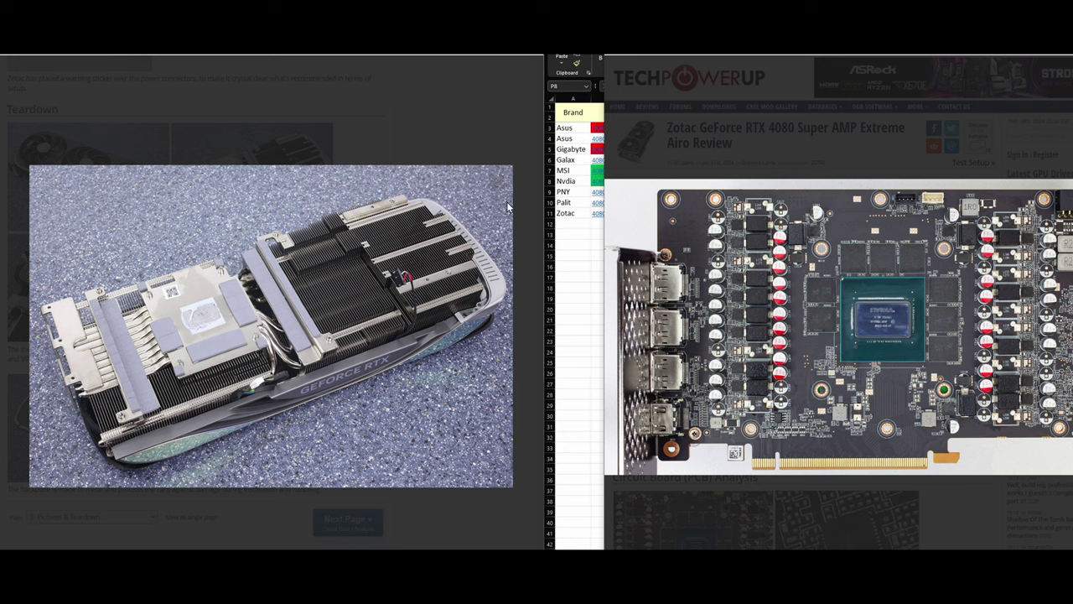
click(439, 137)
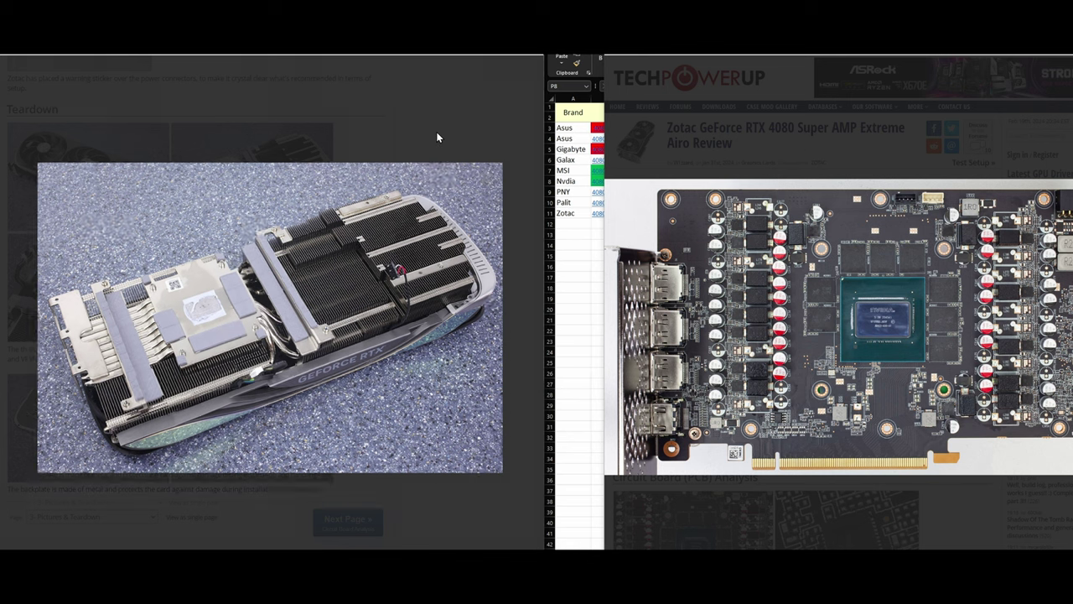
click(220, 456)
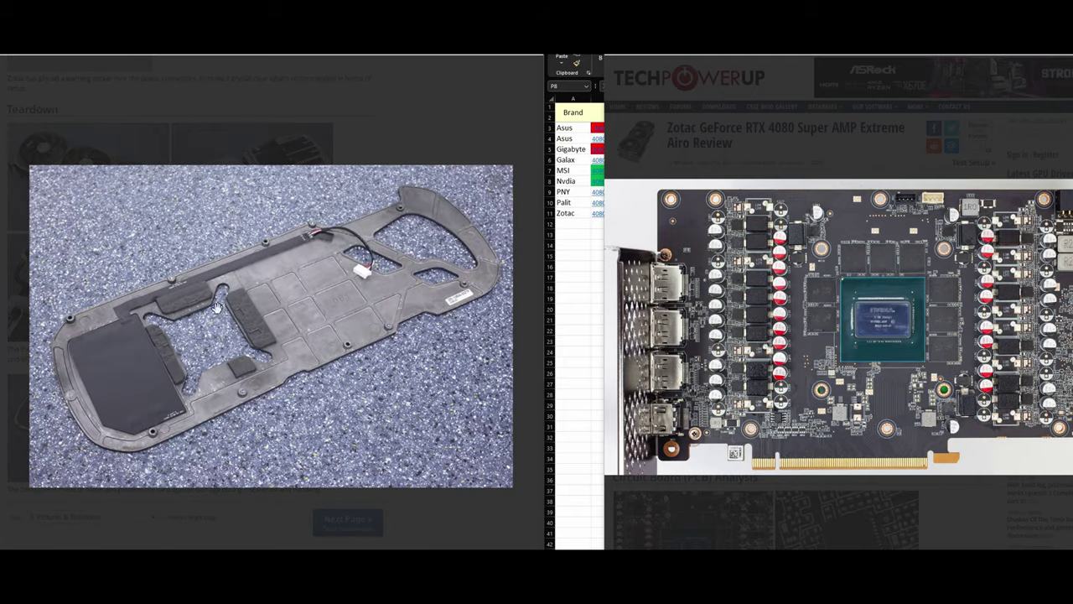
click(429, 145)
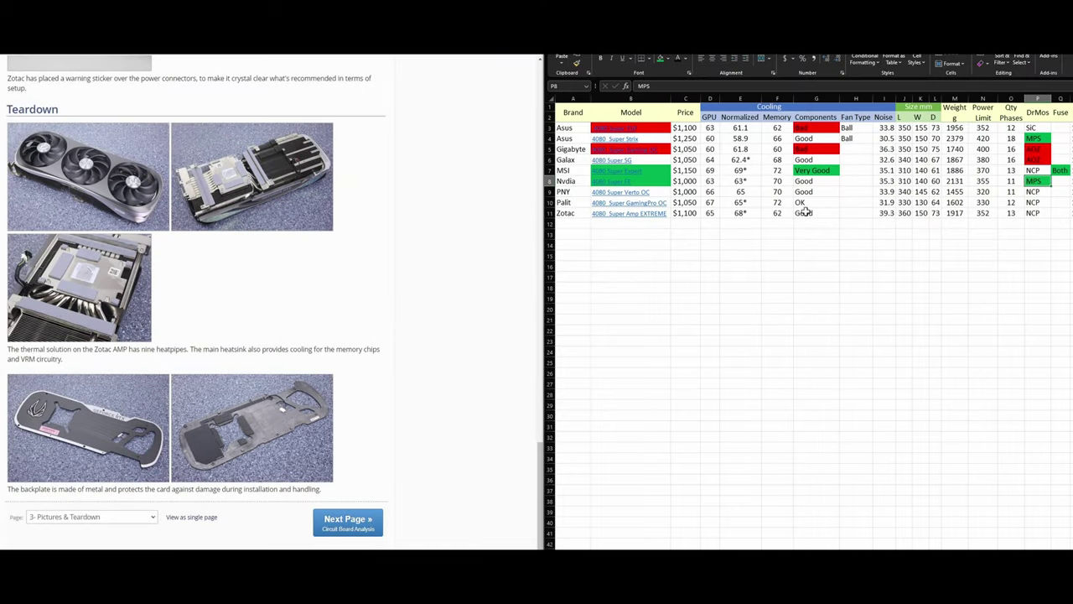
- Check the Zotac's Components rating, open its Circuit Board Analysis page and compare the DrMOS details with the sheet
click(804, 213)
click(359, 520)
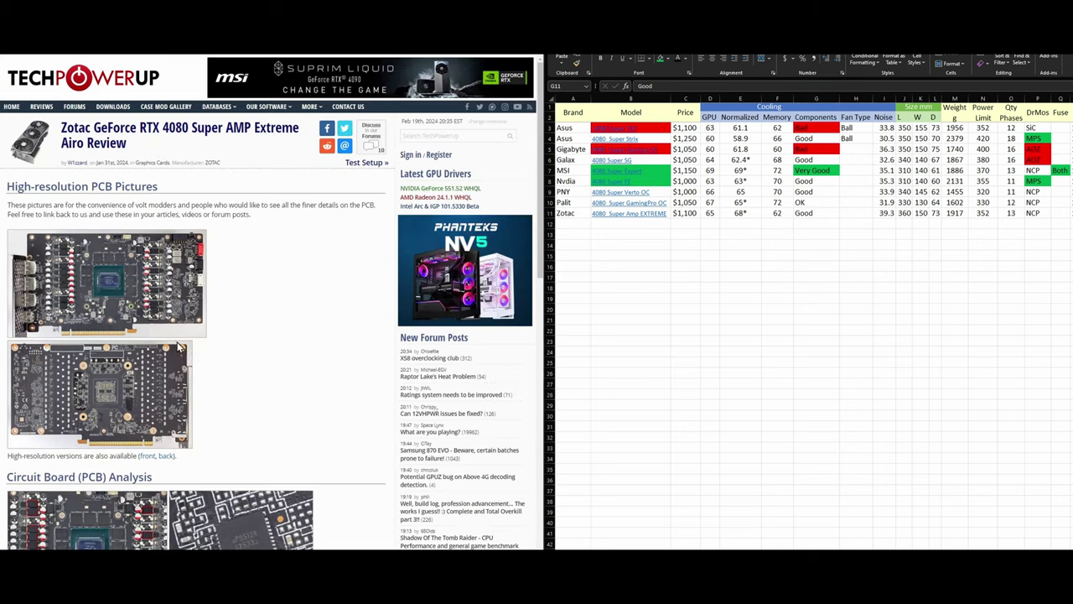
scroll(192, 347, down, 5)
scroll(166, 337, down, 3)
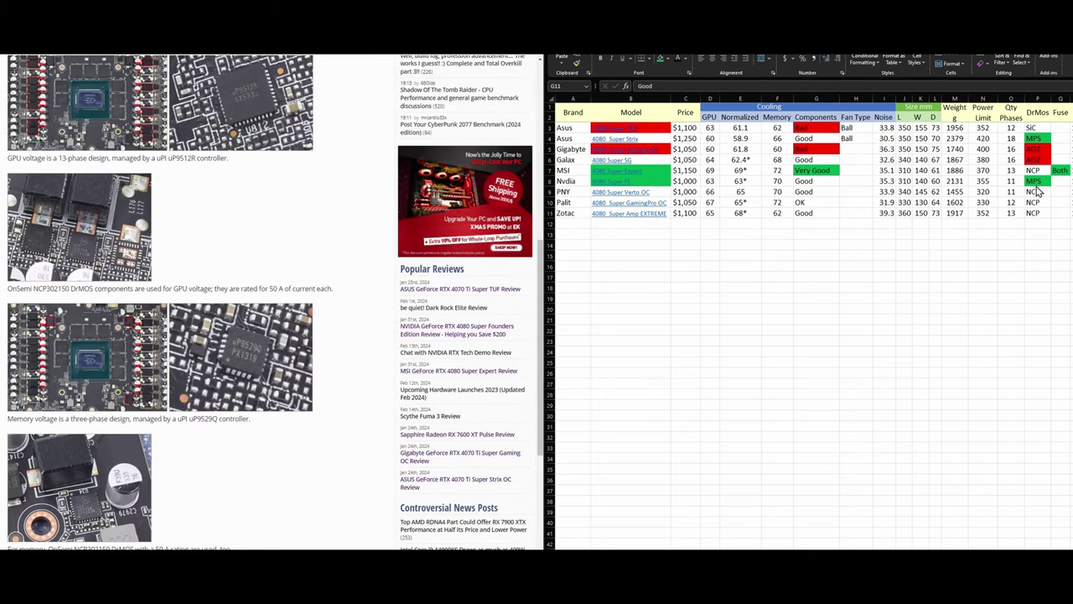
click(1038, 213)
- Look up the Zotac's DrMos in the RTX 4080 sheet and compare it with the Zotac entry in the 4080 Super sheet
key(ctrl+Page_Up)
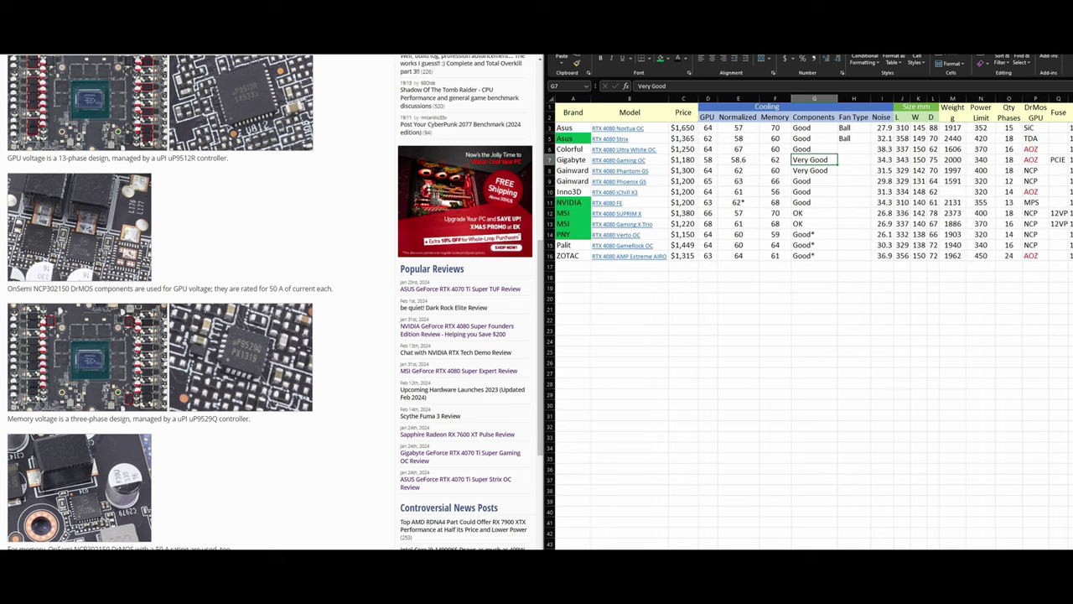
click(1030, 256)
key(ctrl+Page_Down)
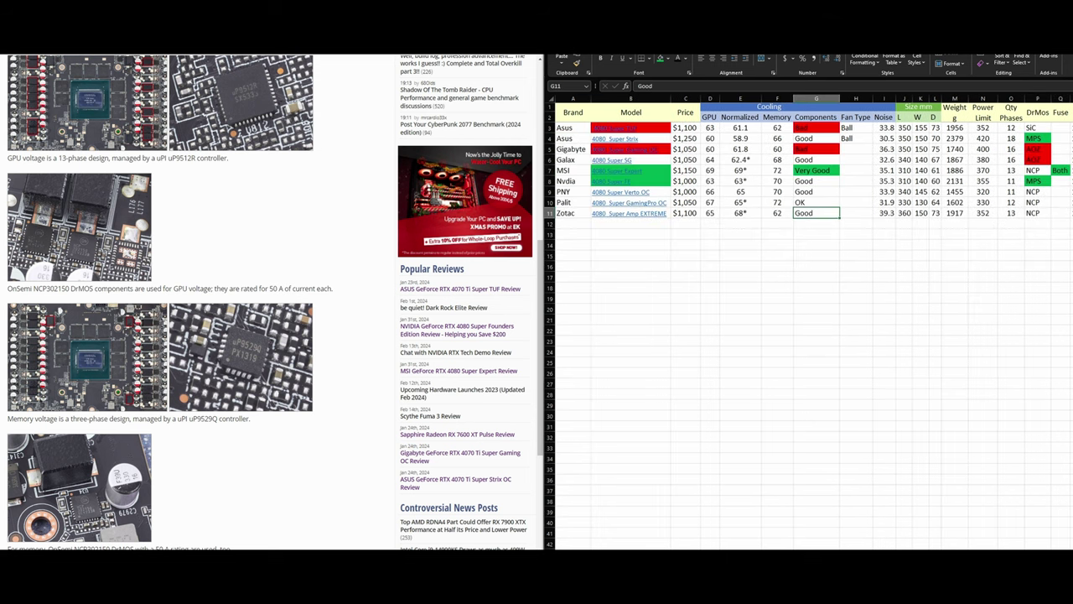
click(1033, 213)
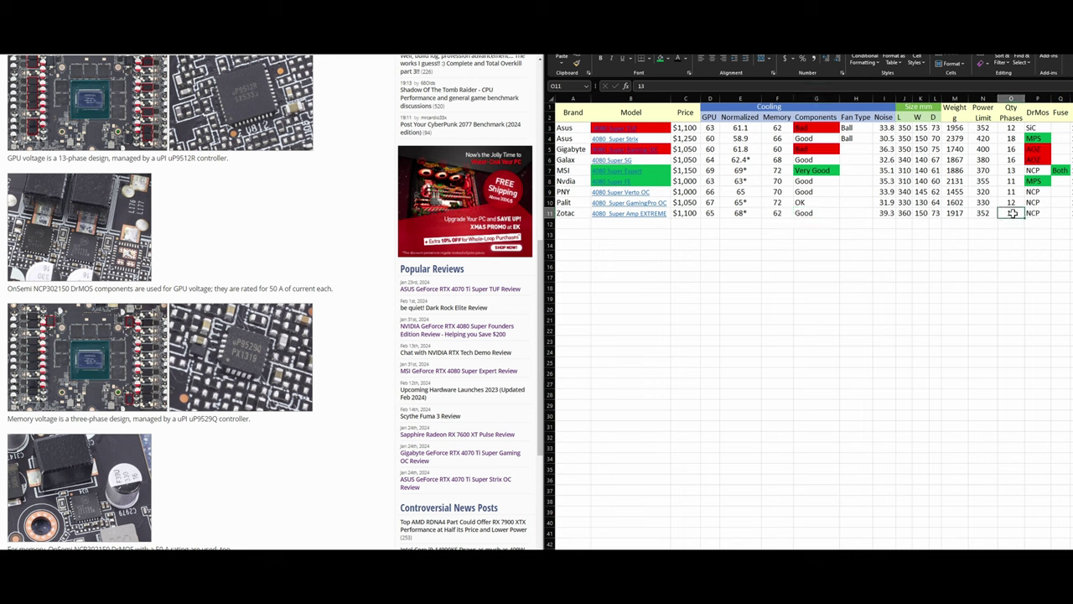
- Check the Zotac's GPU temperature and noise entries in the 4080 Super sheet
click(802, 215)
click(714, 214)
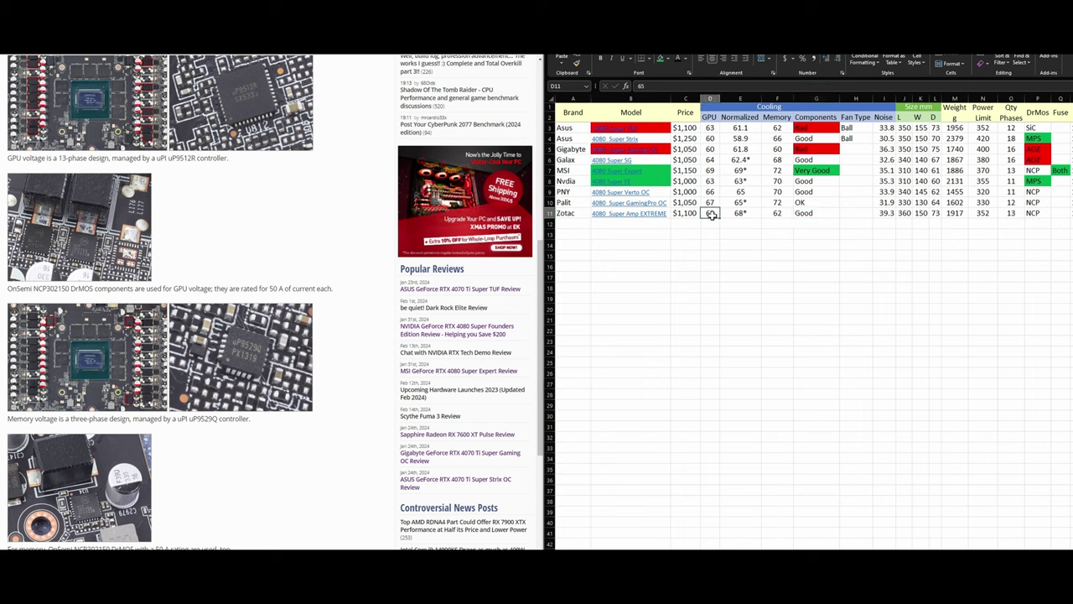
click(886, 213)
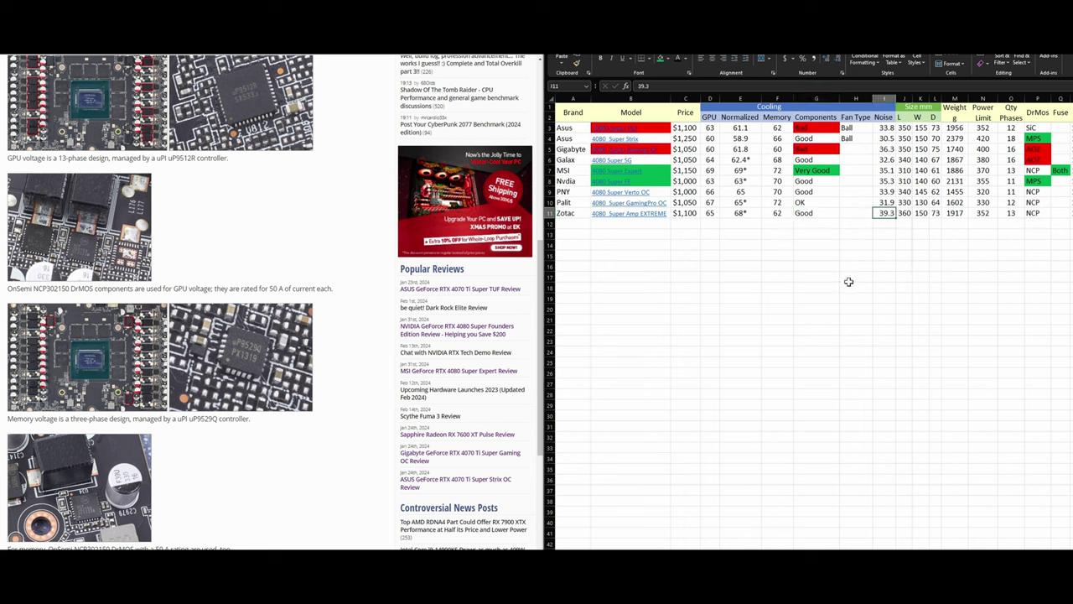
- Open the Zotac review's Cooler Performance Comparison page and compare its noise-normalized charts with the card's GPU temperature and noise in the sheet
scroll(228, 421, down, 4)
click(128, 522)
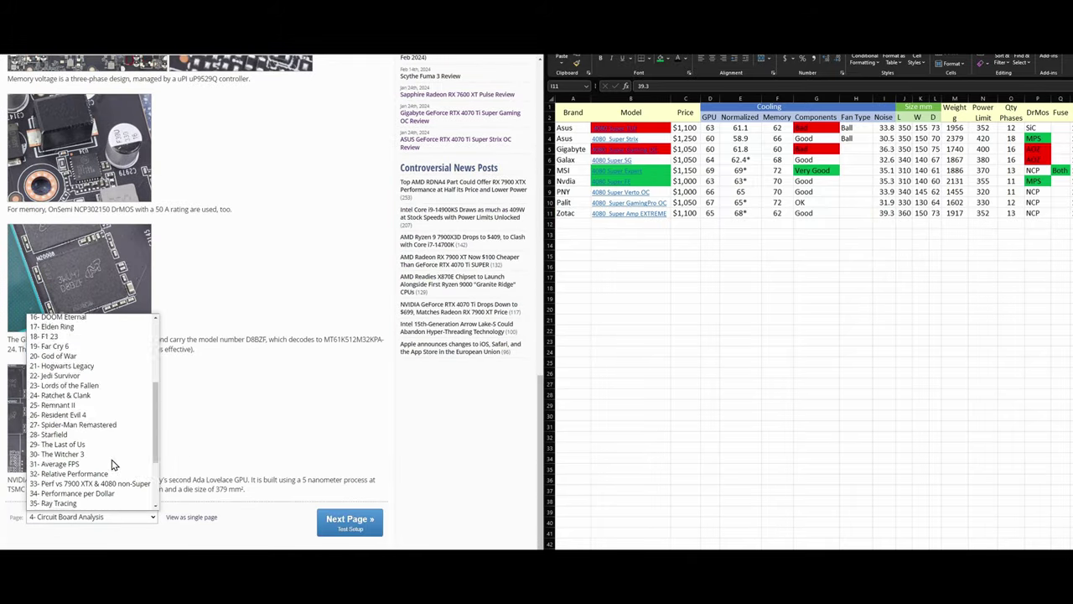
scroll(84, 419, down, 3)
click(75, 459)
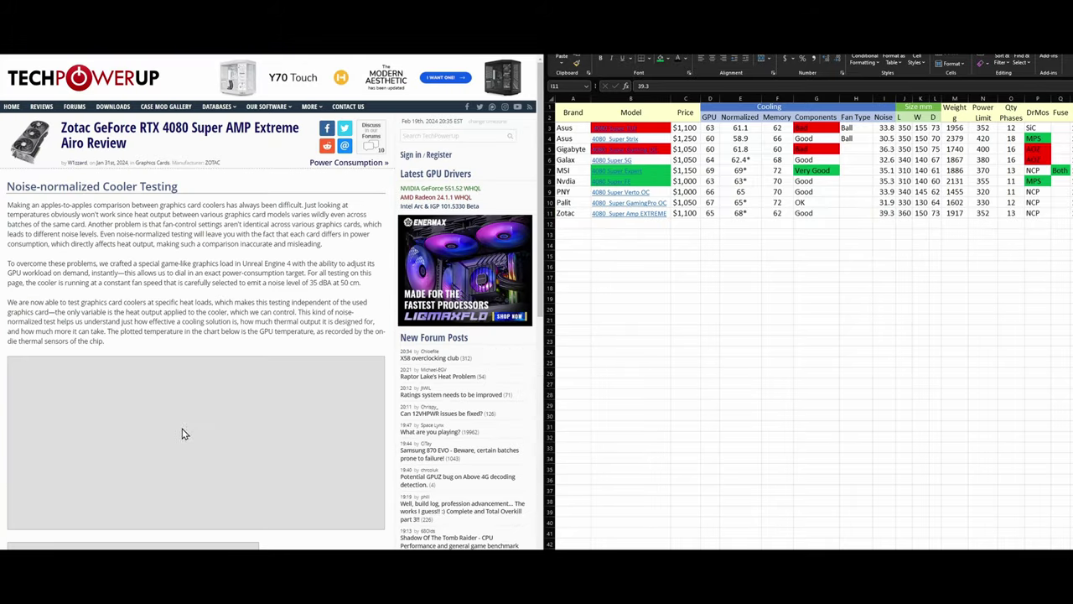
scroll(276, 383, down, 6)
scroll(271, 388, up, 3)
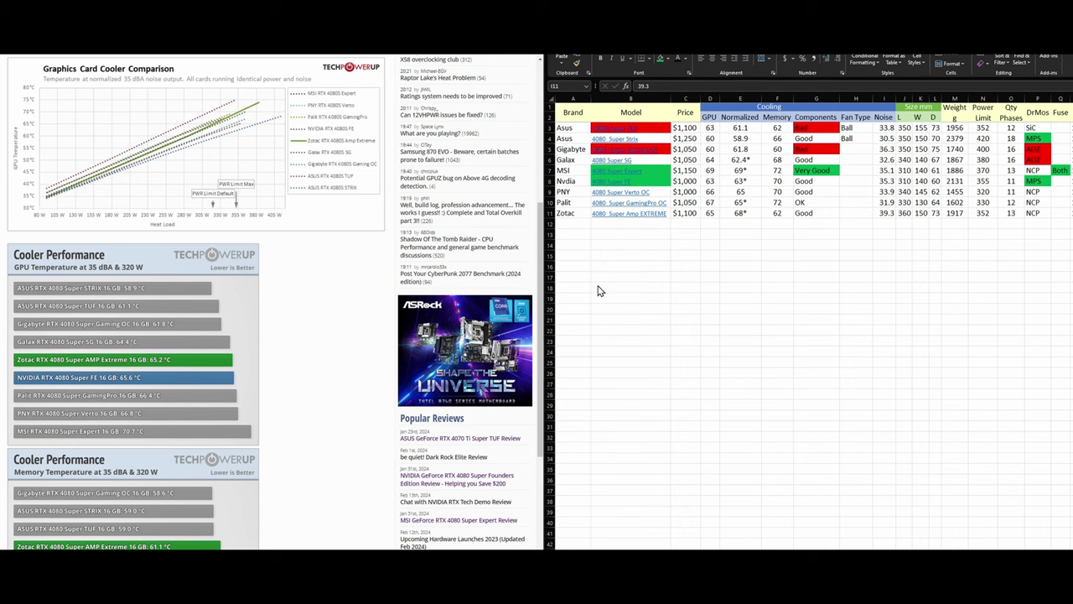
click(707, 215)
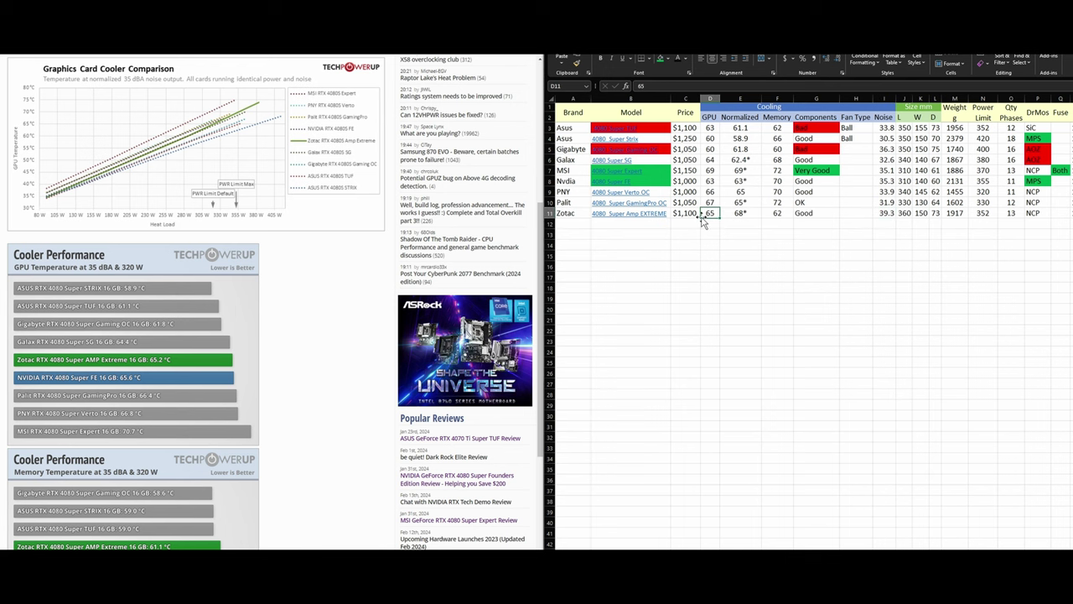
click(888, 215)
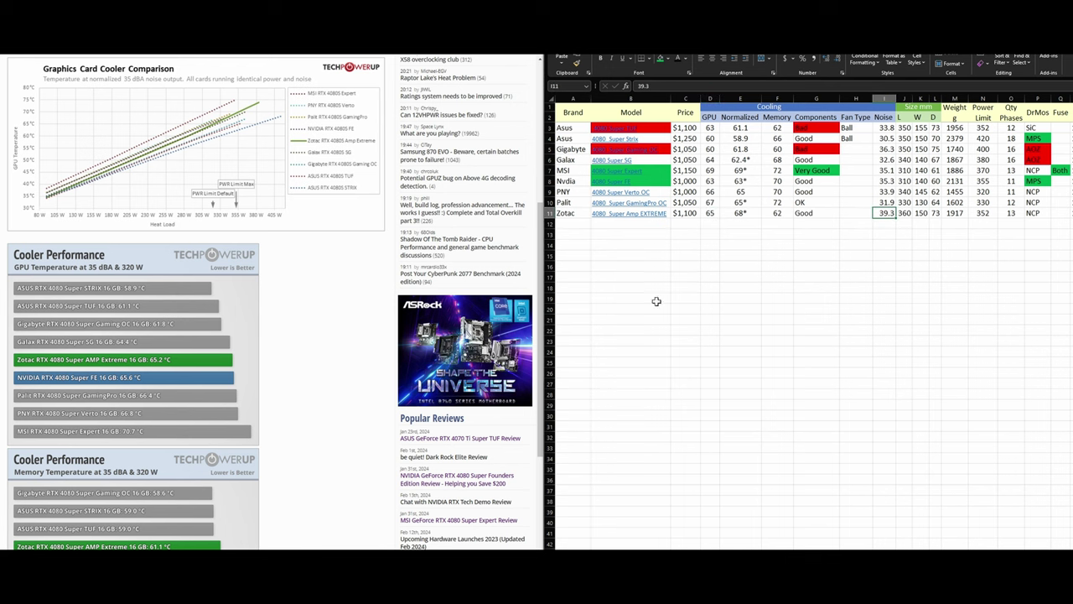
- Open the Zotac review's Temperatures page and examine the Temperature & Noise Comparison table and the thermal graphs for both BIOSes
scroll(299, 453, down, 3)
click(141, 390)
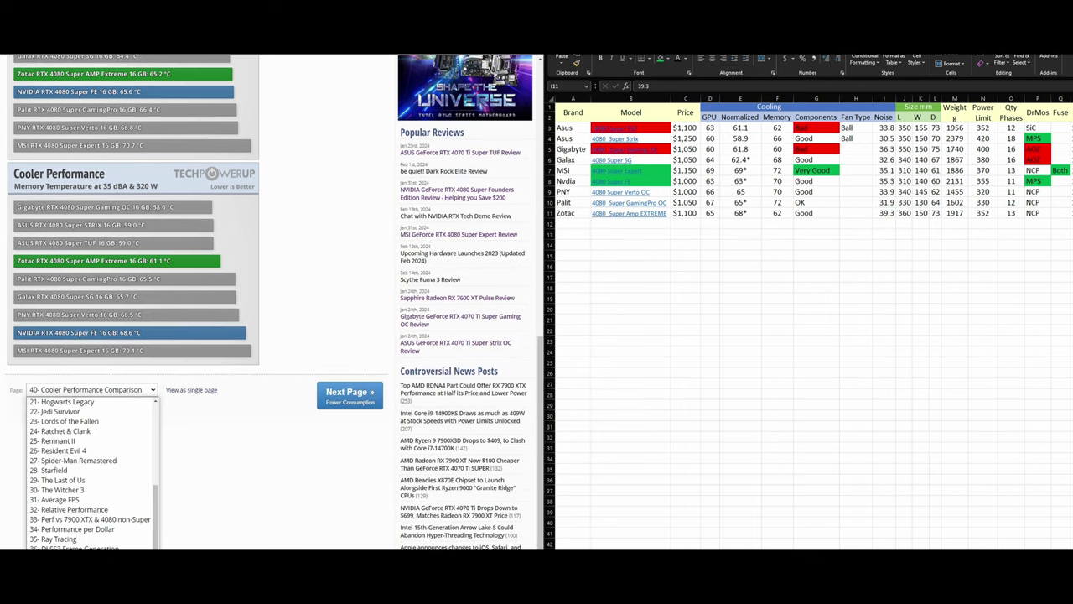
click(75, 537)
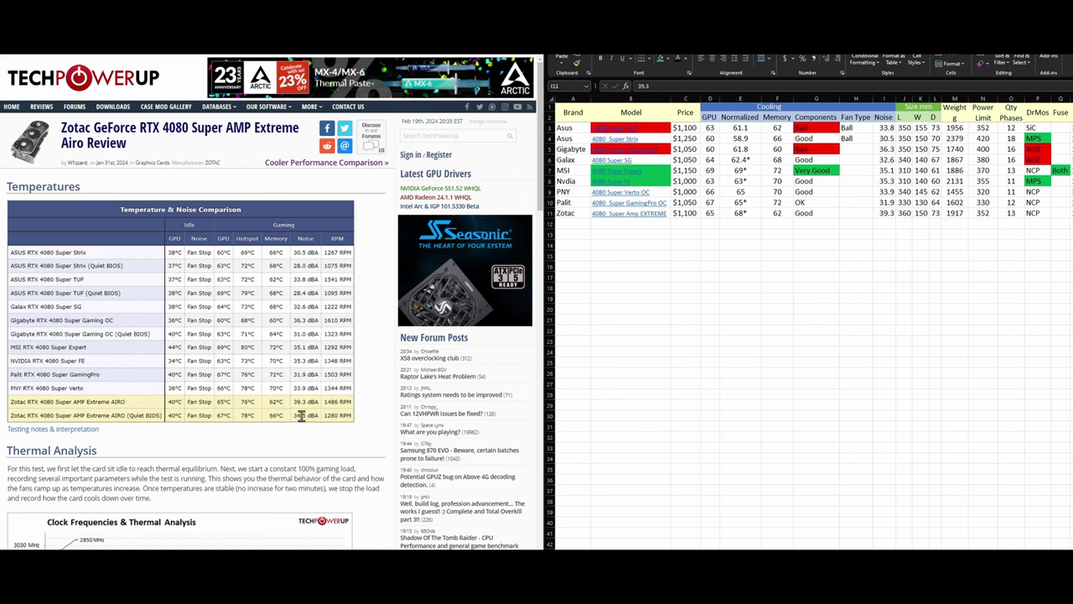
scroll(287, 425, down, 3)
scroll(289, 389, up, 3)
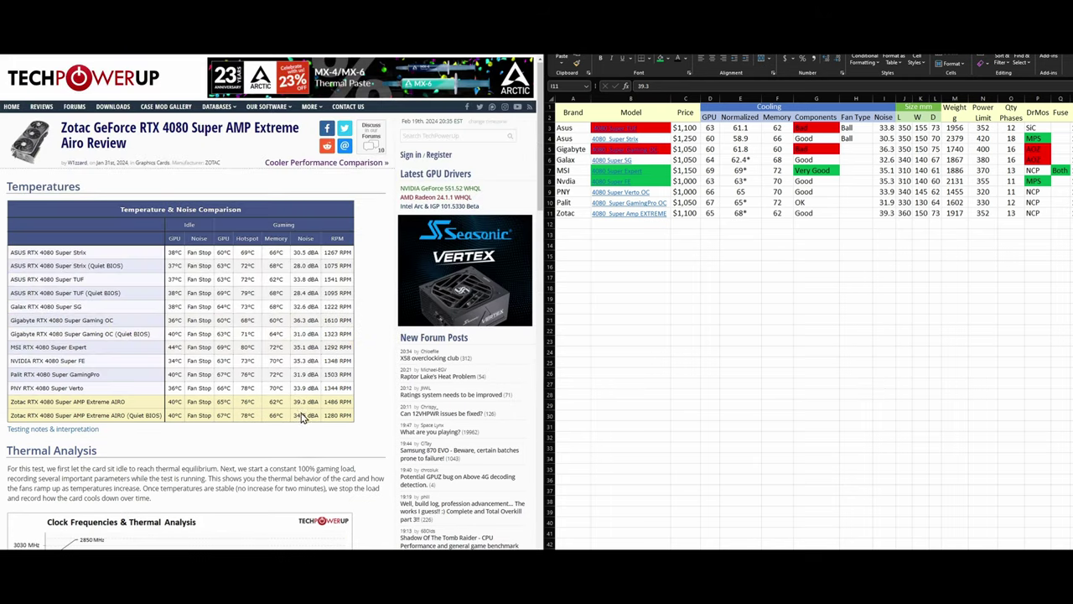
scroll(268, 394, down, 10)
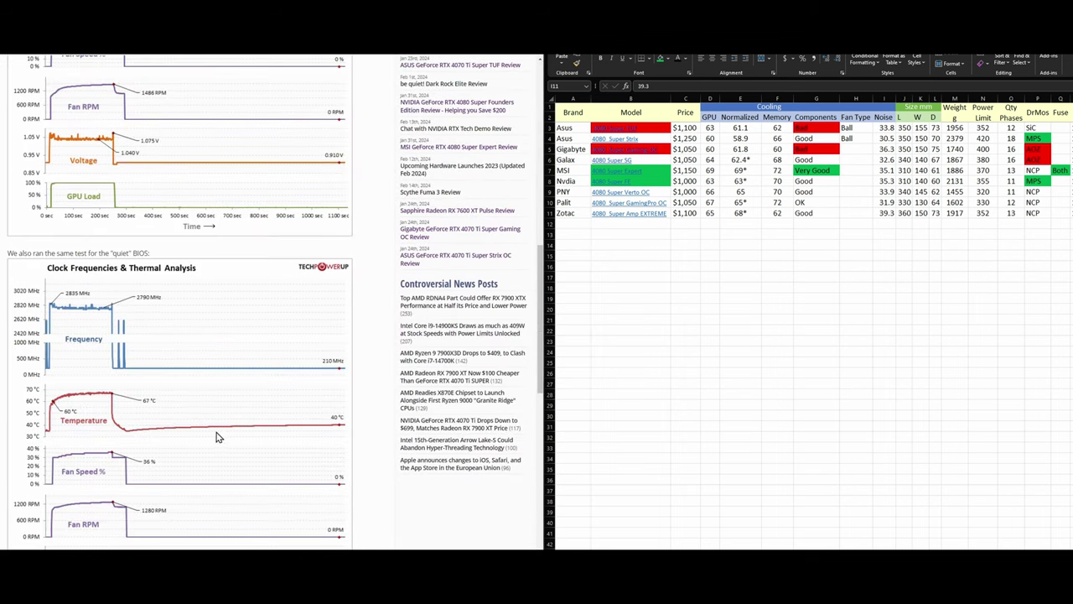
- Return to the Zotac's noise-normalized cooler testing charts and compare them with its noise and normalized temperature in the sheet
scroll(163, 479, down, 3)
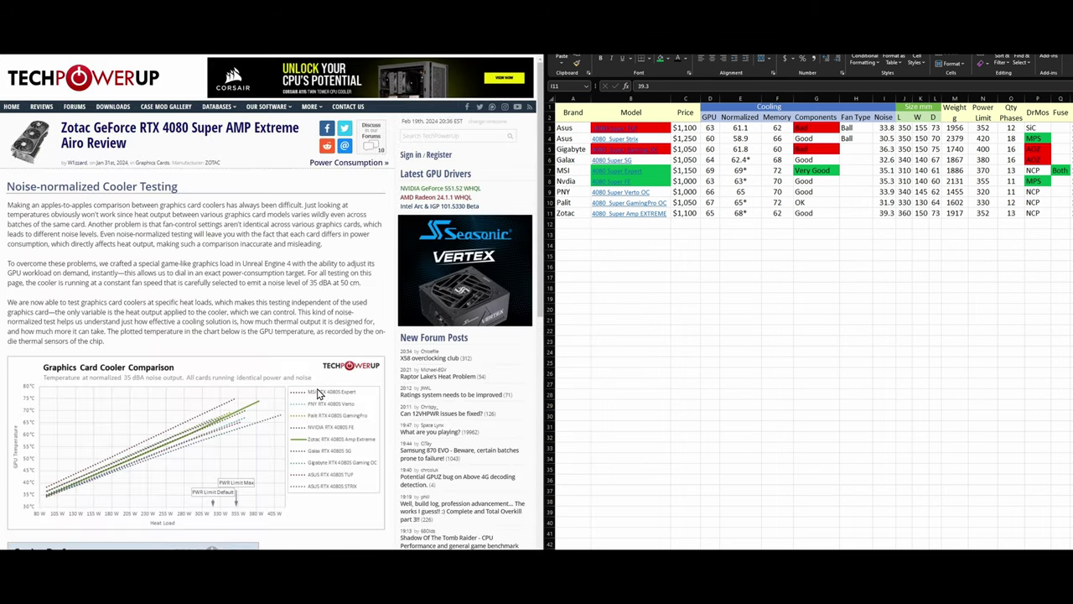
scroll(327, 390, down, 5)
scroll(323, 390, up, 1)
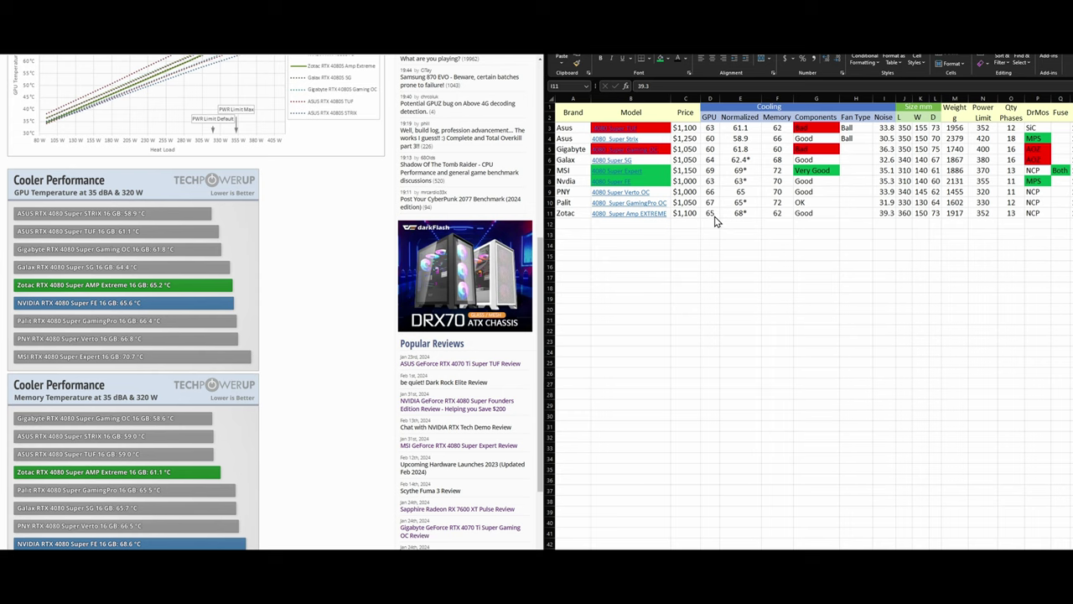
click(887, 214)
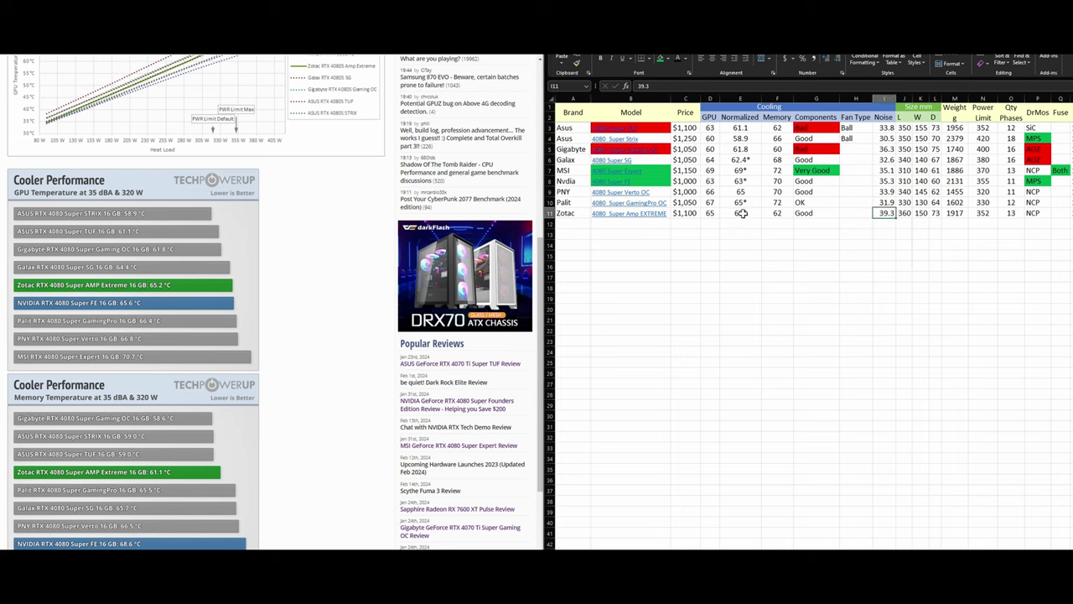
click(739, 215)
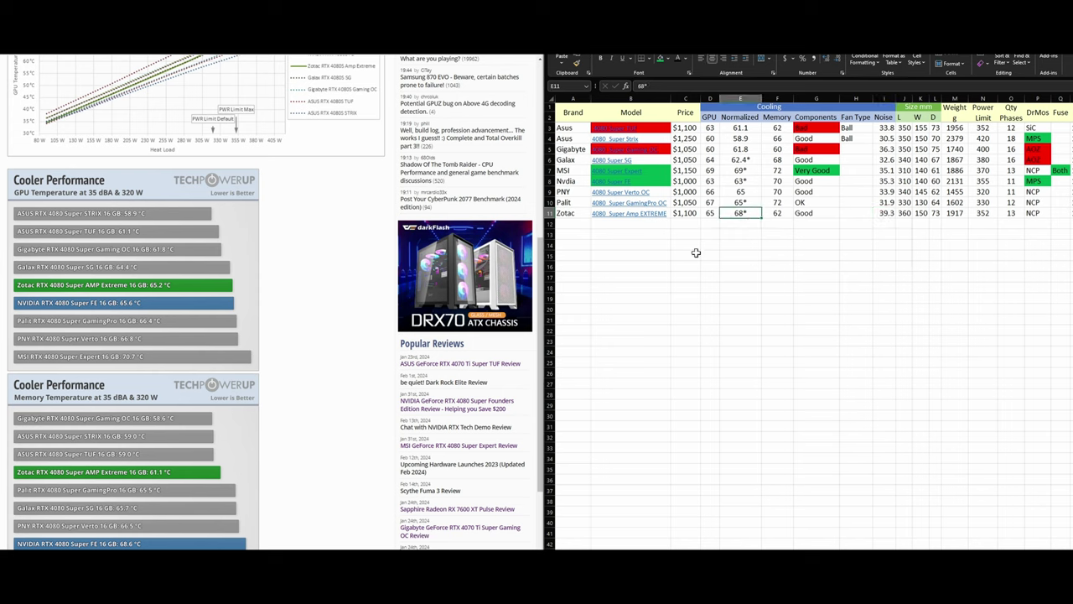
- Fill the Zotac's Noise cell with red in the 4080 Super sheet
click(880, 216)
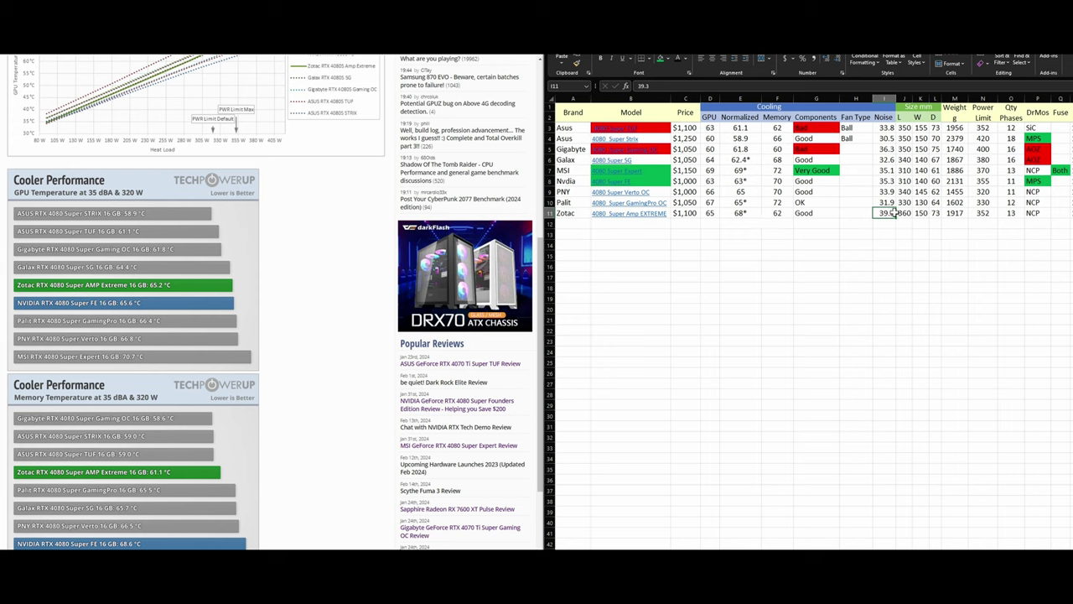
click(668, 57)
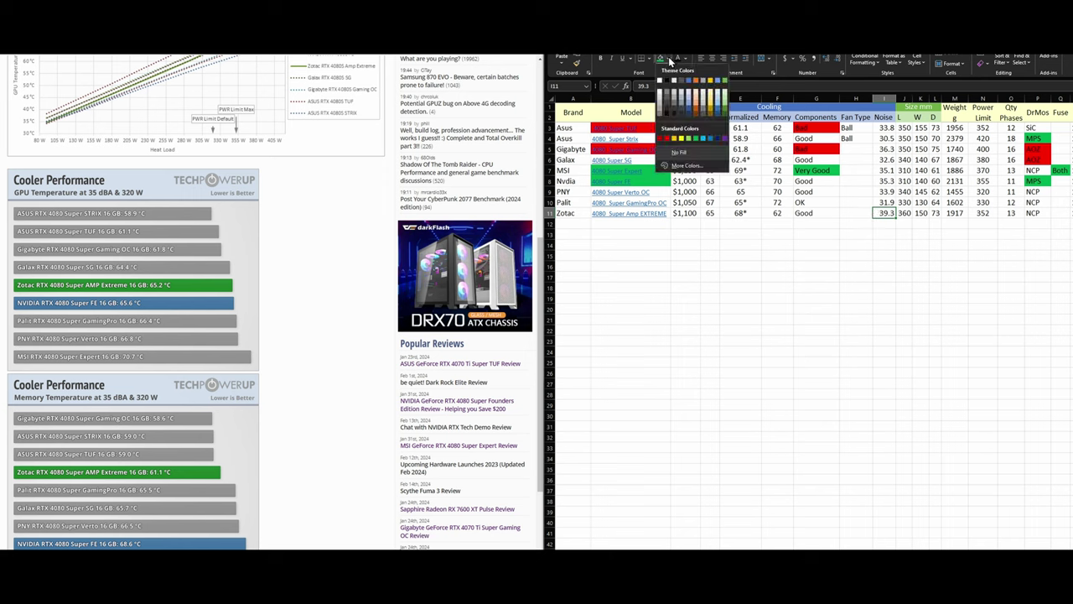
click(666, 138)
click(813, 241)
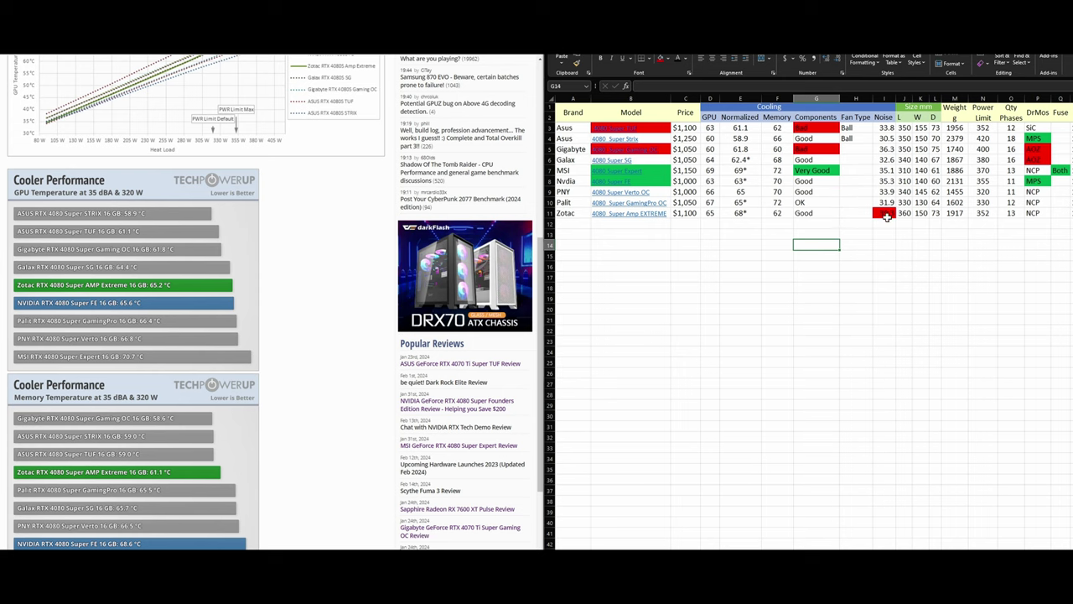
- Review the Zotac's noise, temperatures, phase quantity, DrMos and price in the sheet, comparing its phases with the PNY's
click(886, 214)
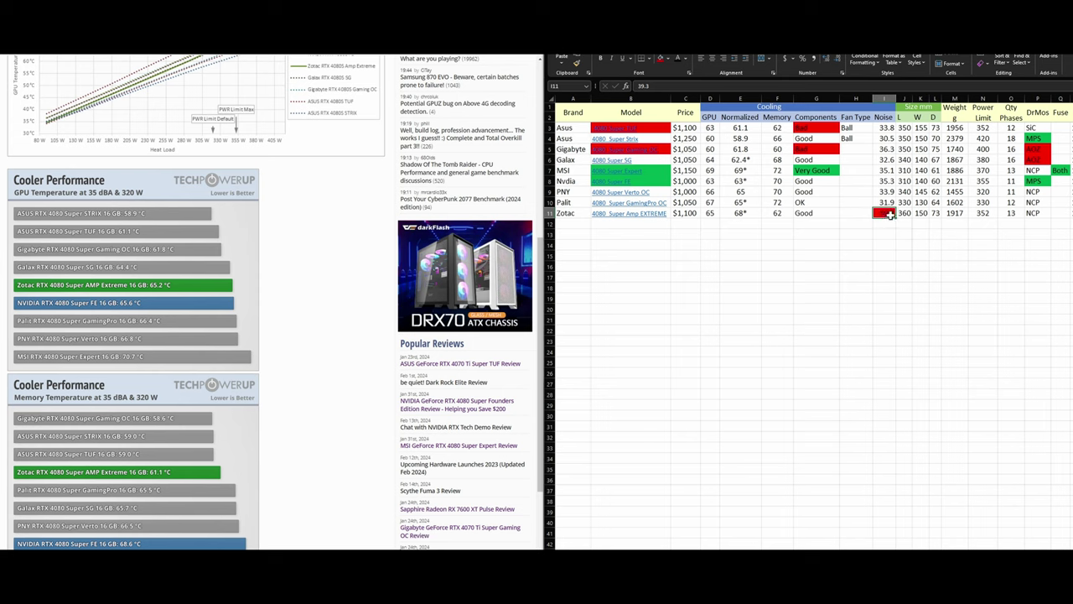
click(711, 213)
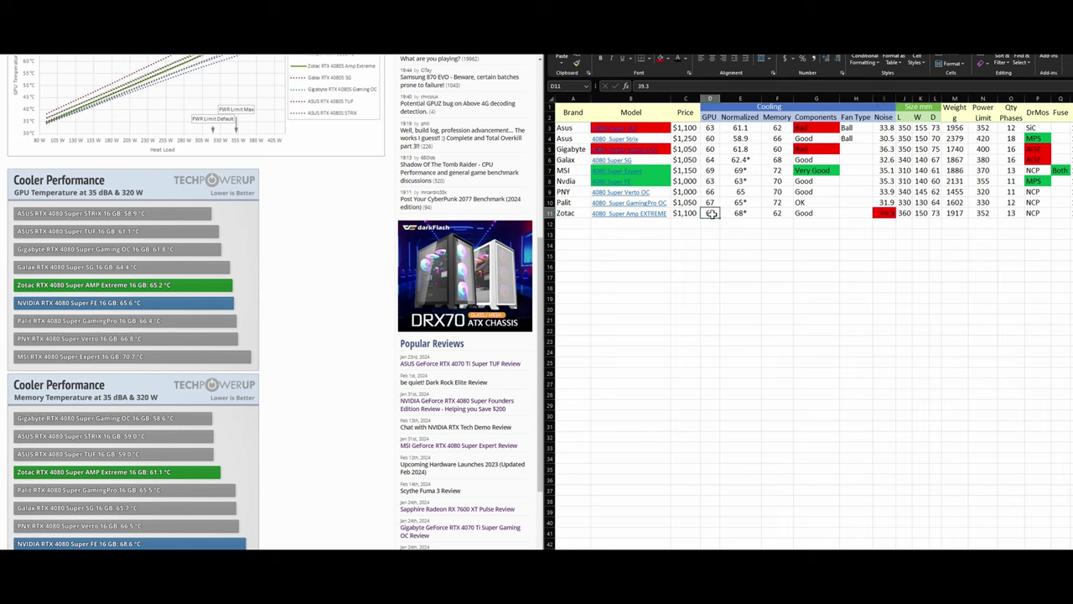
click(781, 212)
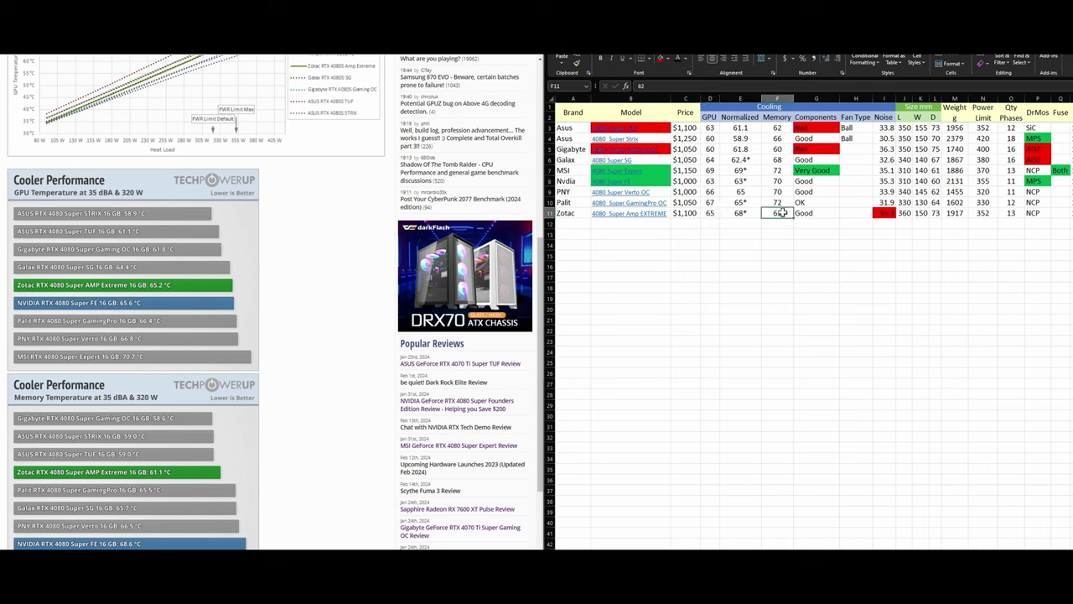
click(1015, 213)
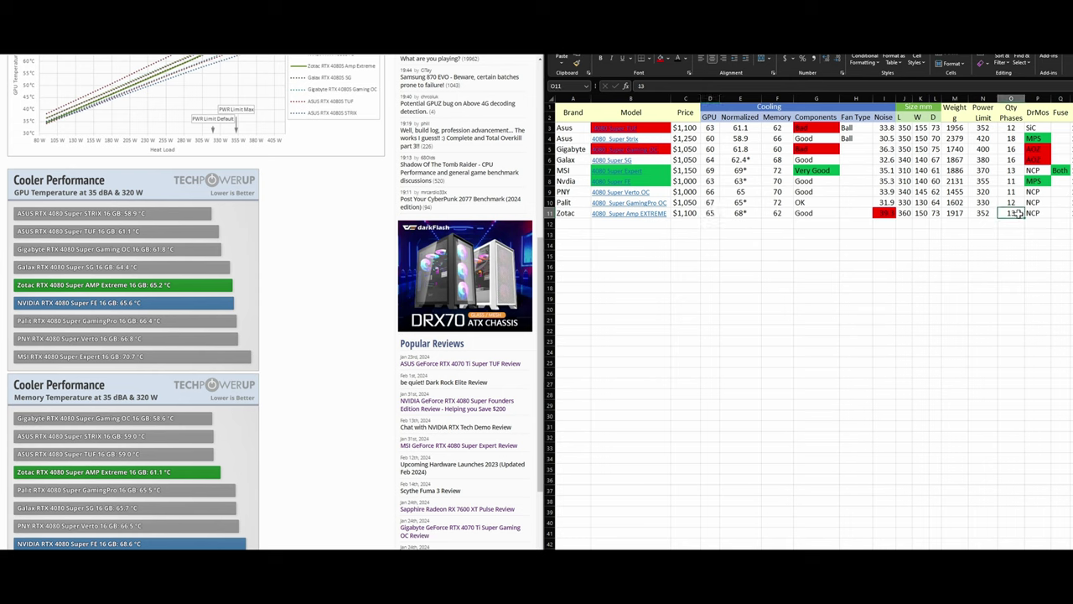
click(1013, 192)
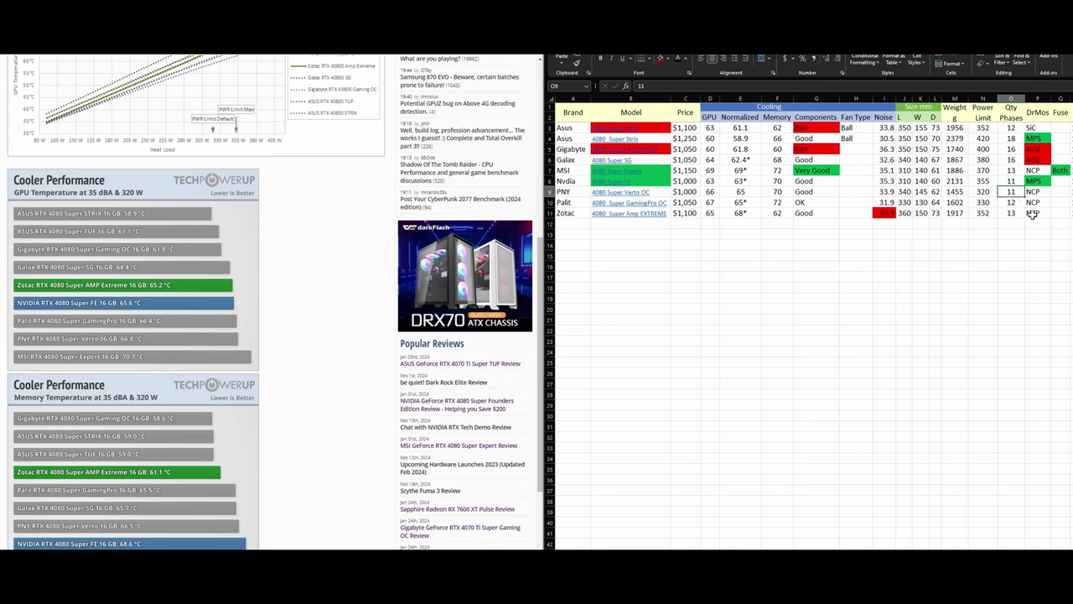
click(1033, 213)
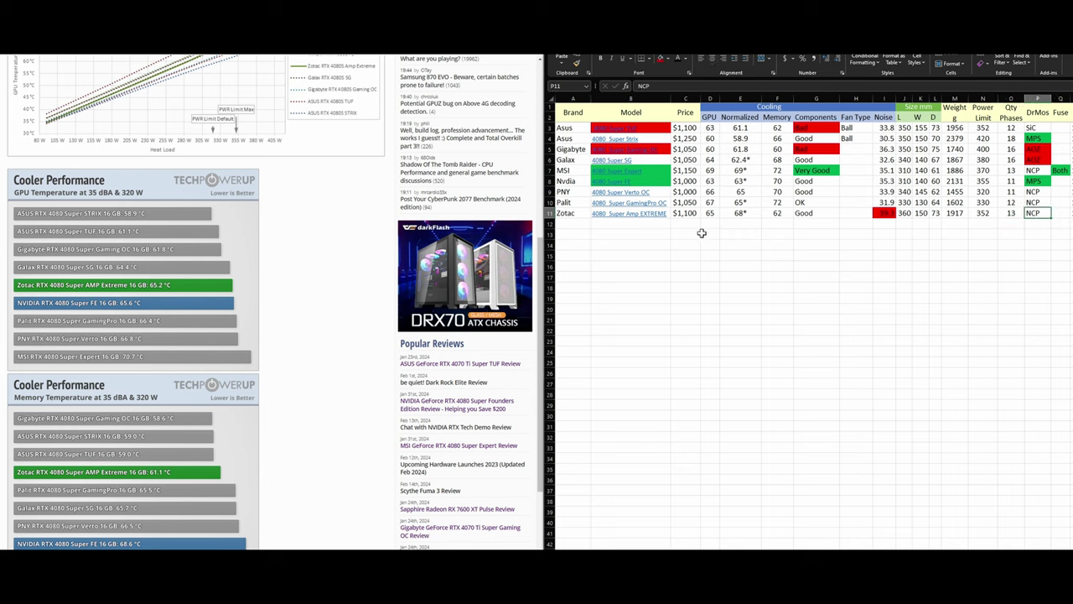
click(685, 212)
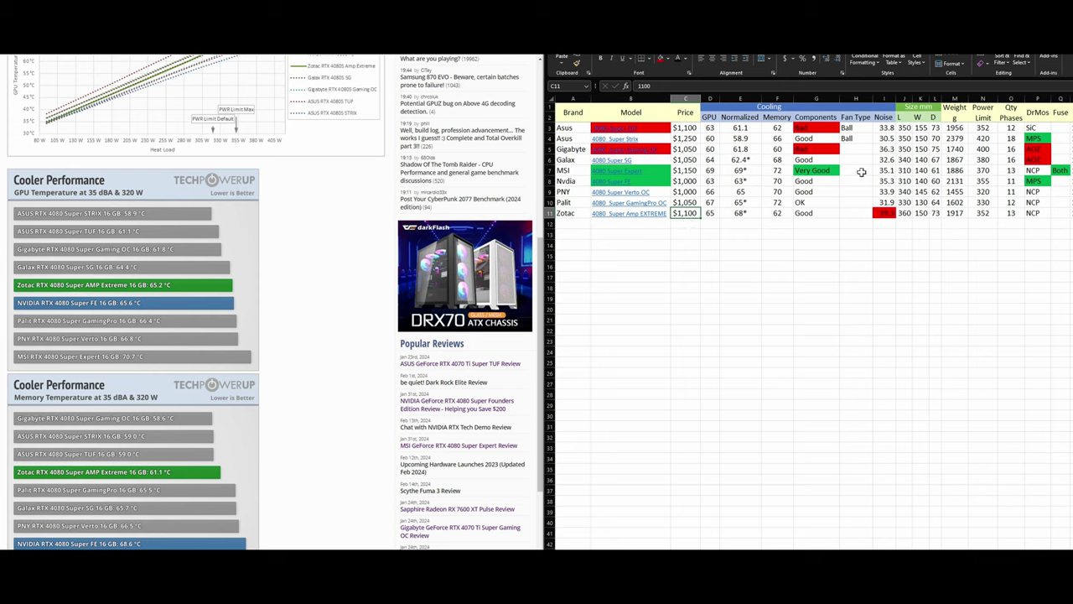
- Review the MSI Expert's size, components rating, GPU temperature, fuse and price in the sheet
click(905, 170)
click(819, 170)
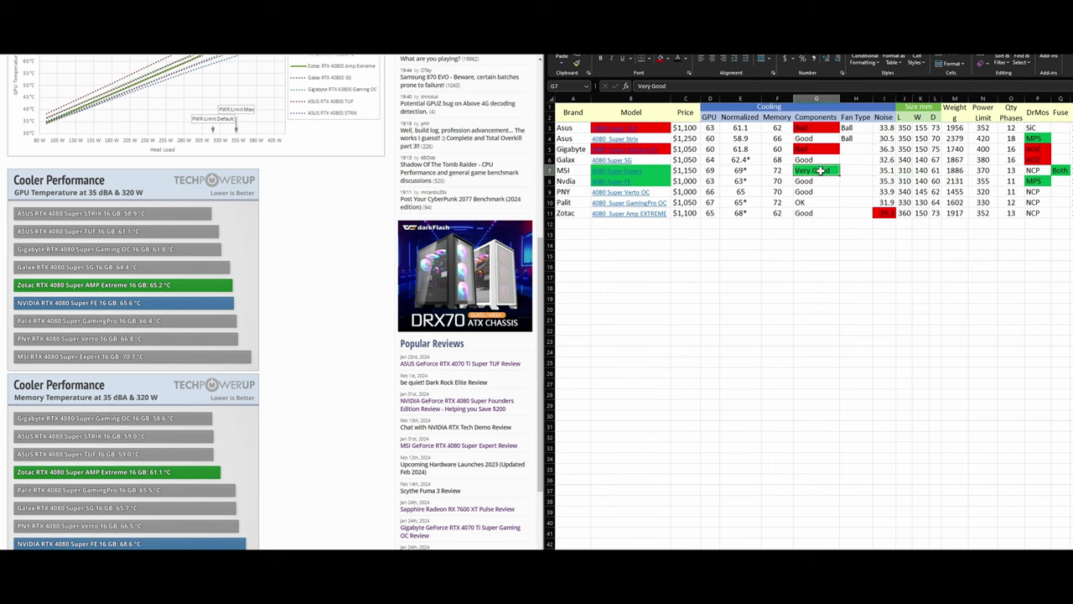
click(710, 172)
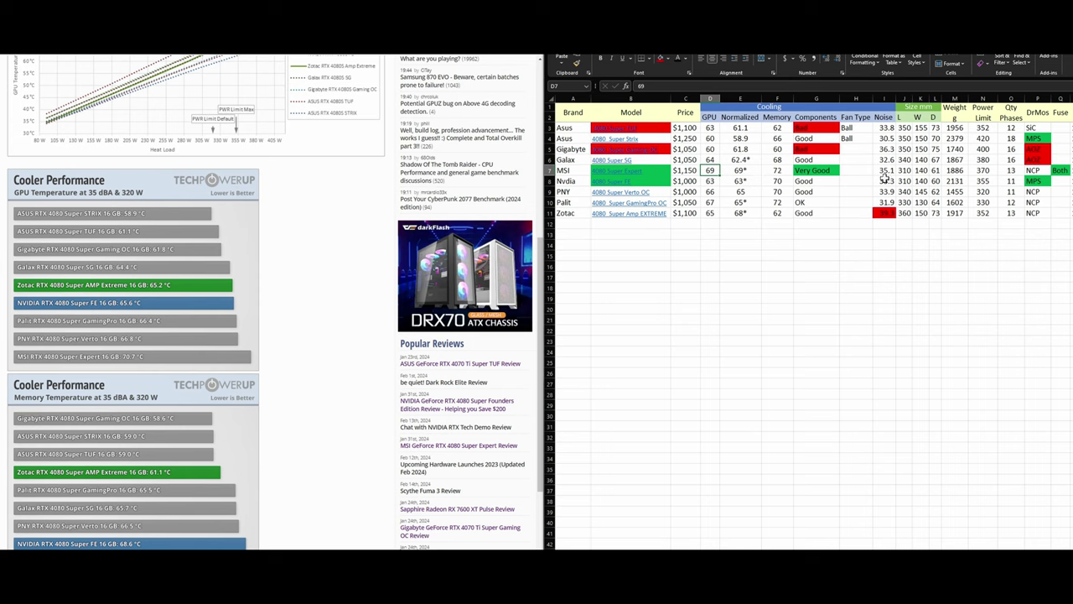
click(825, 171)
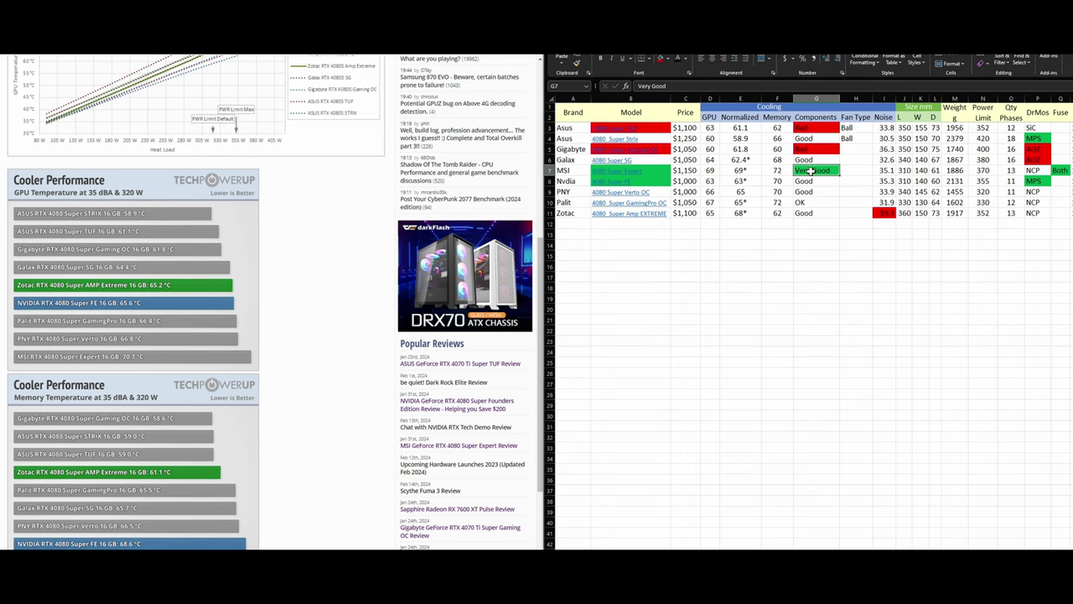
click(1060, 171)
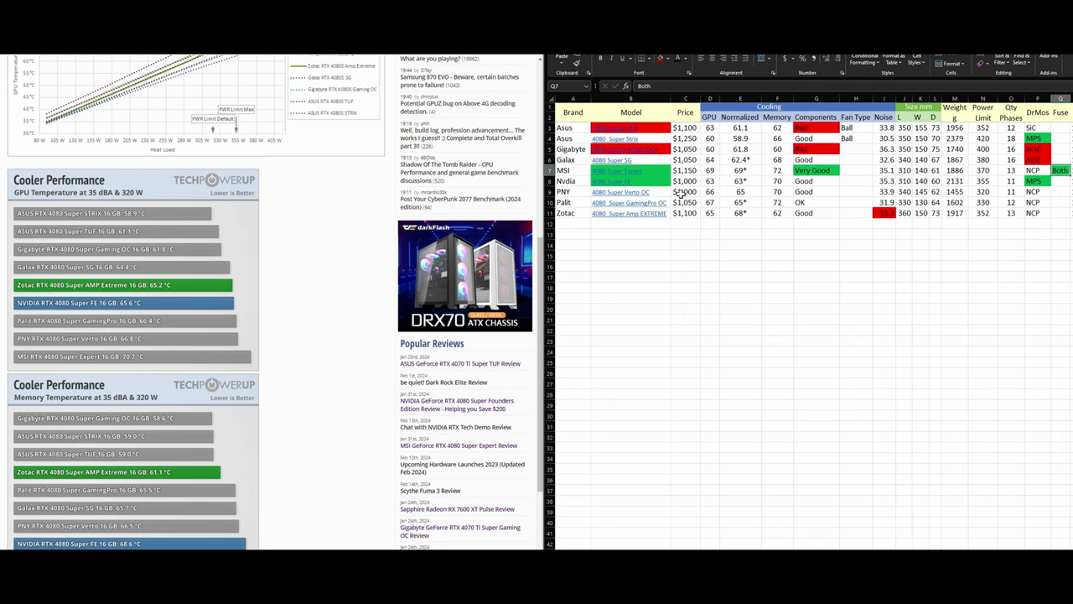
click(684, 170)
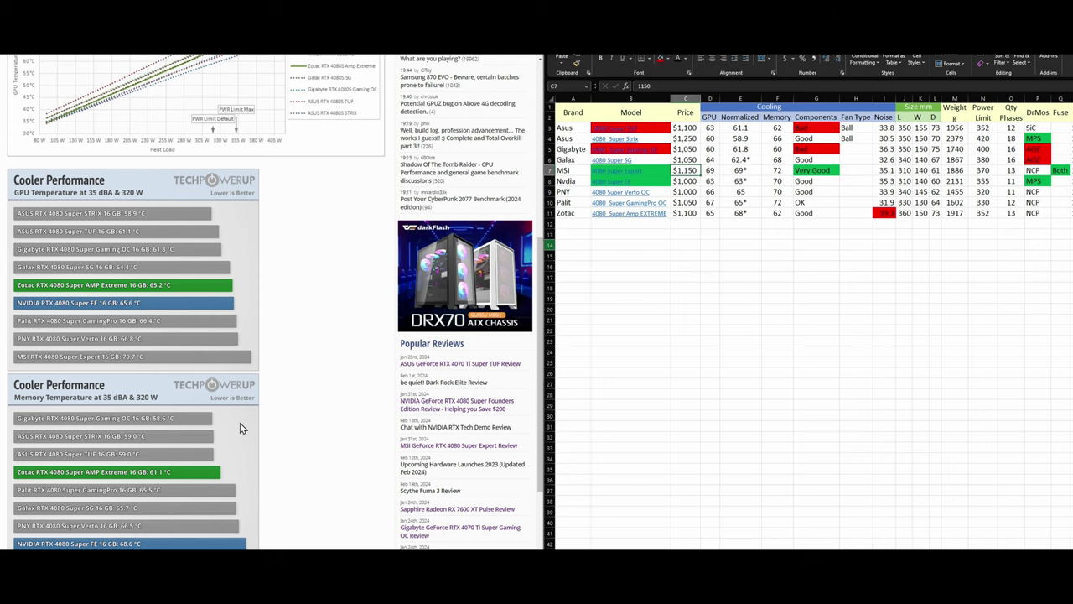
scroll(241, 427, down, 3)
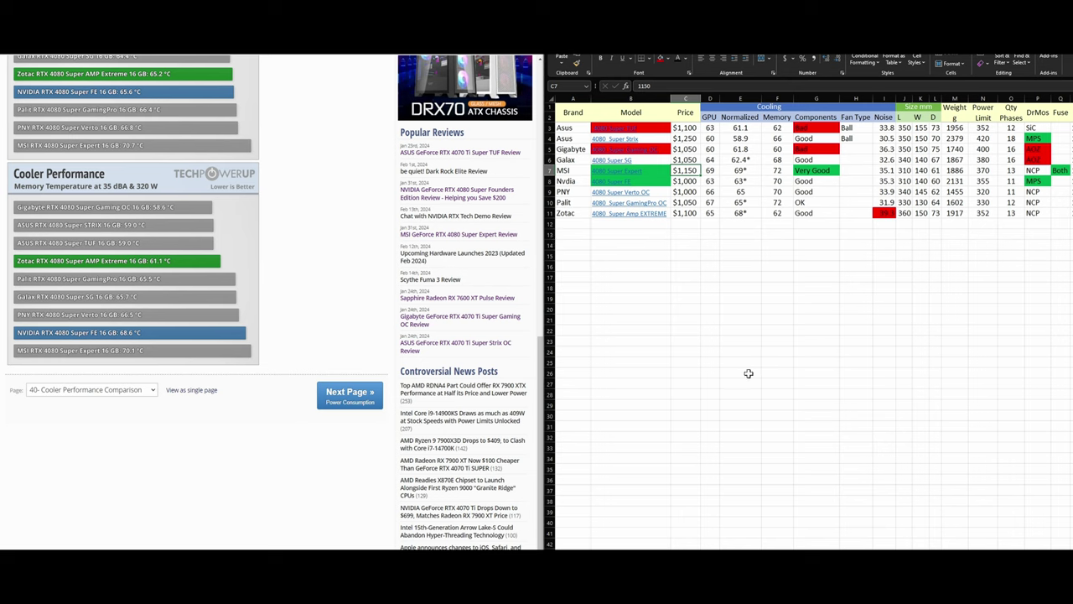